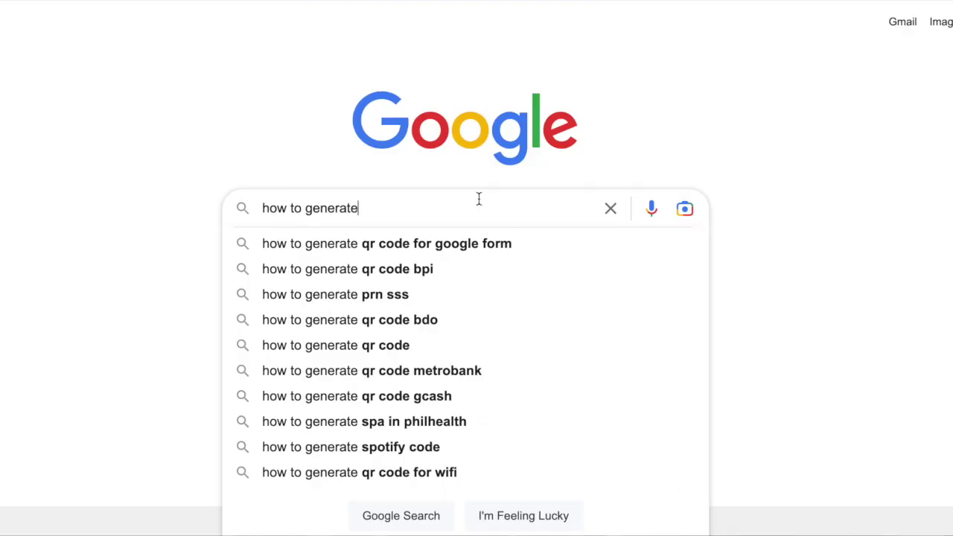
- Search Google for 'how to generate android bundle' and bring forward the build files folder
type("a")
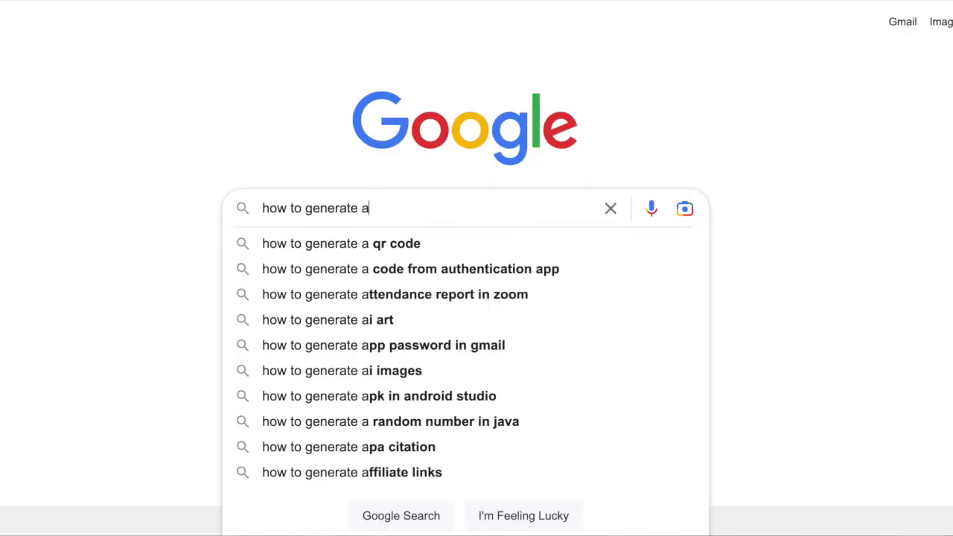
type("ndroid bund")
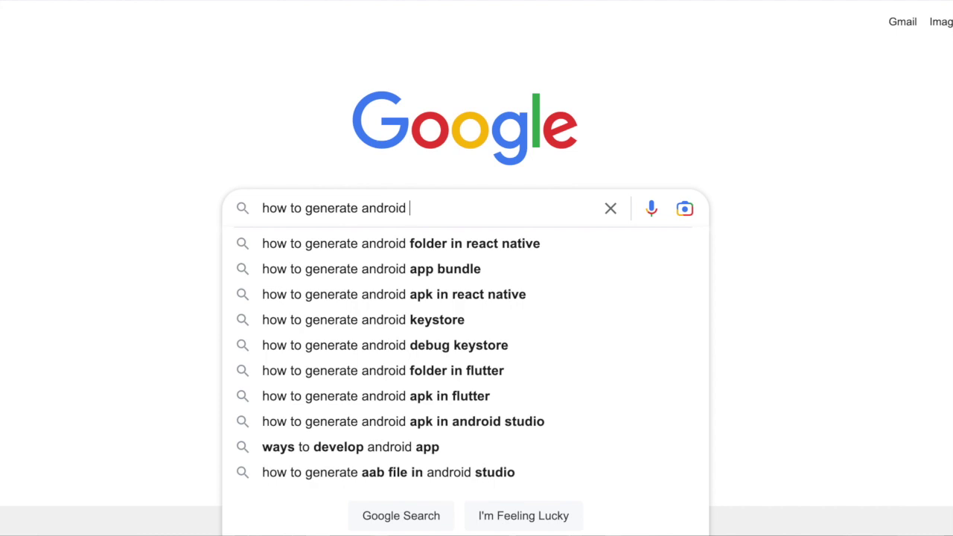
type("le")
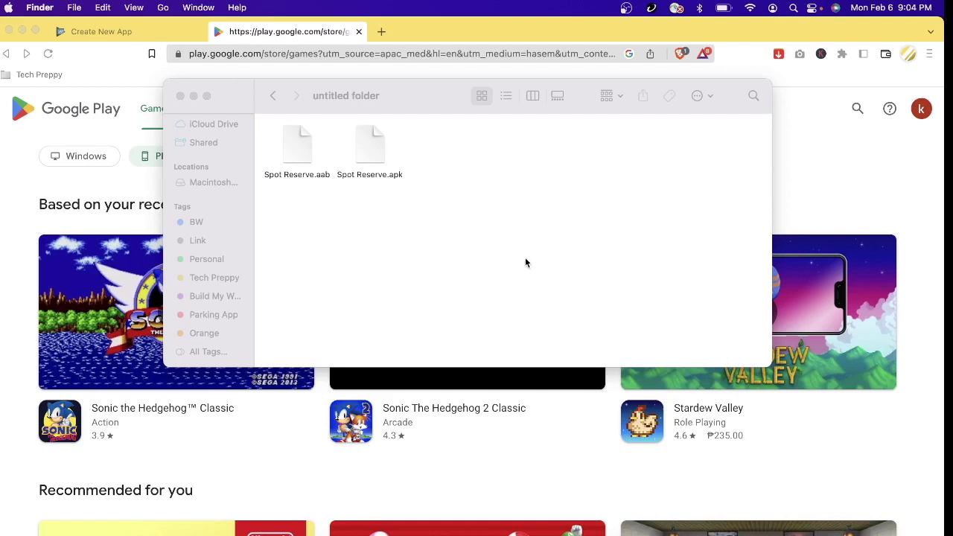
left_click(525, 259)
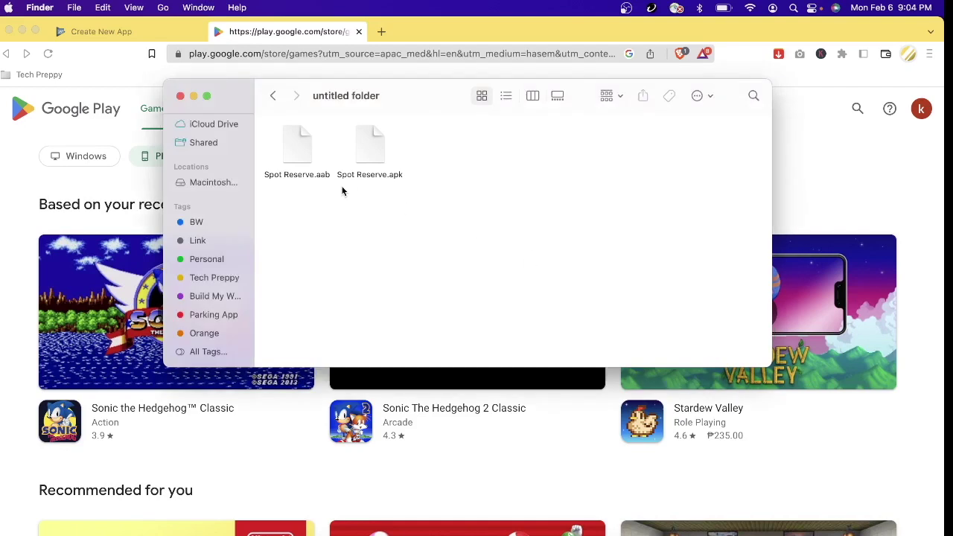
- Select Spot Reserve.aab in the untitled folder, after briefly checking Spot Reserve.apk
left_click(308, 173)
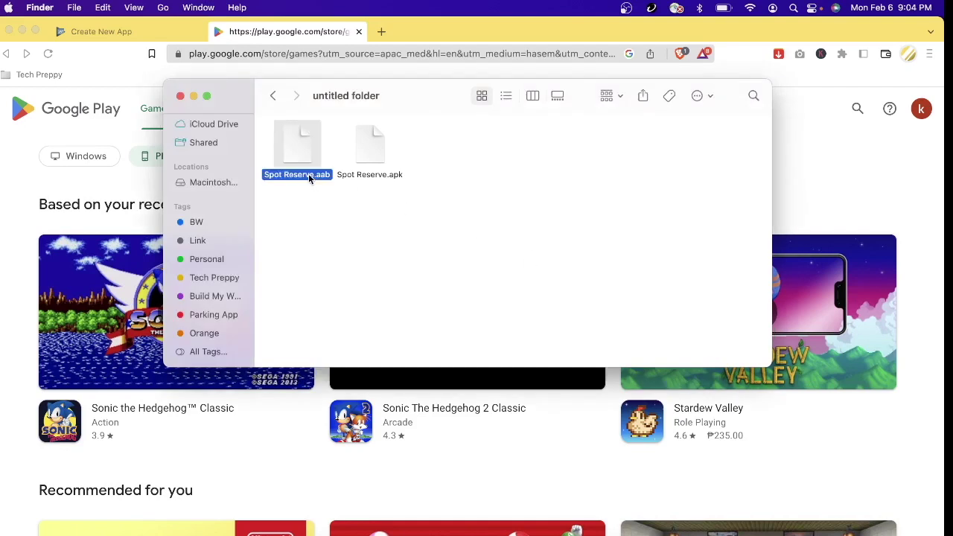
left_click(373, 173)
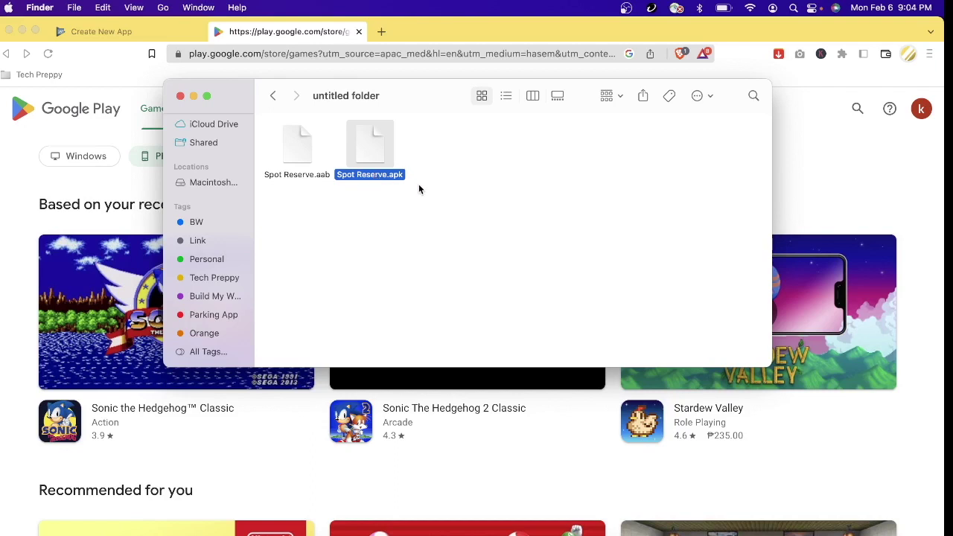
left_click(419, 190)
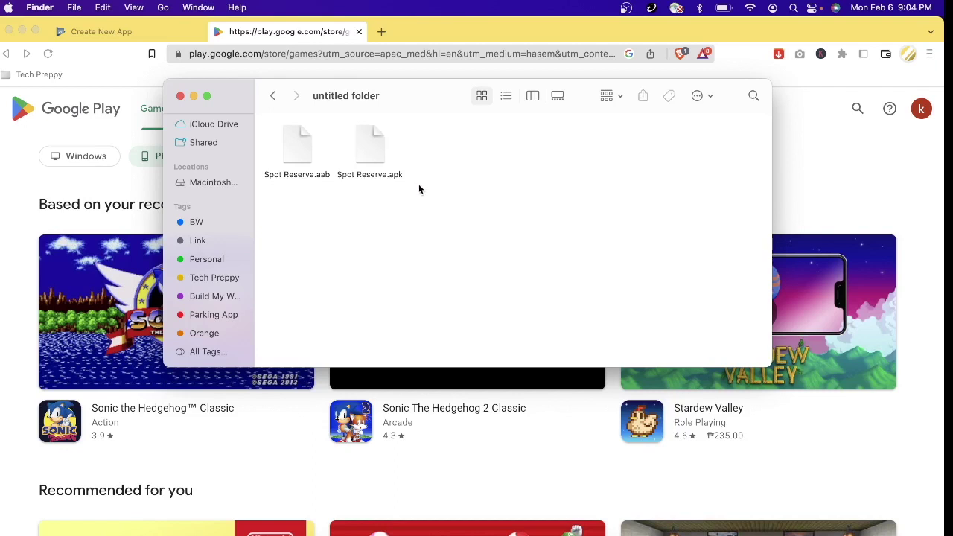
left_click(315, 177)
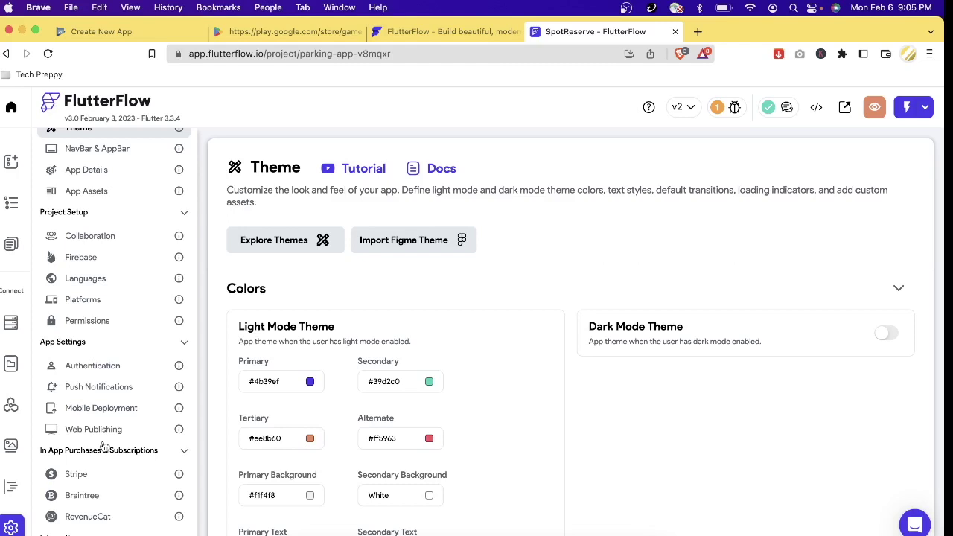
- Open FlutterFlow's Mobile Deployment settings and scroll down to the Google Play Store section
left_click(119, 411)
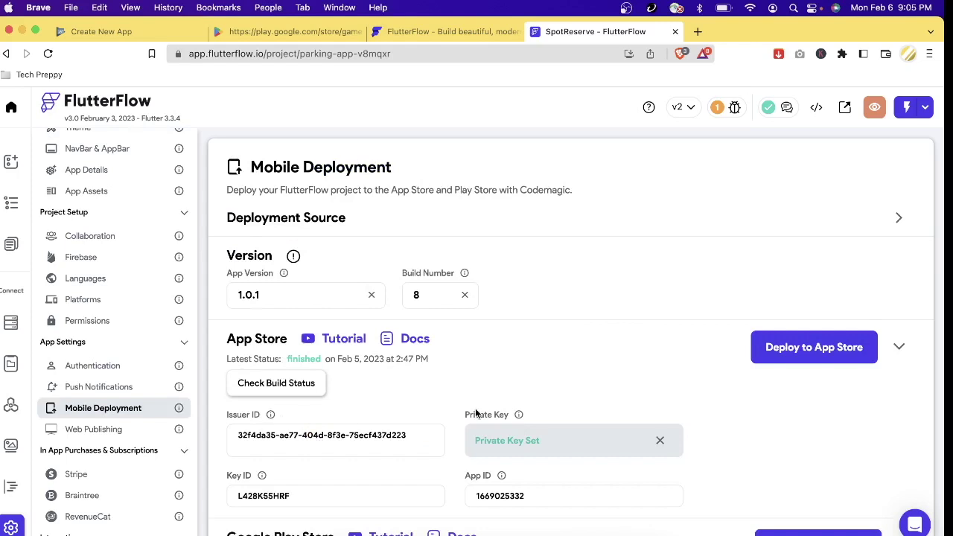
scroll(477, 414, "down", 3)
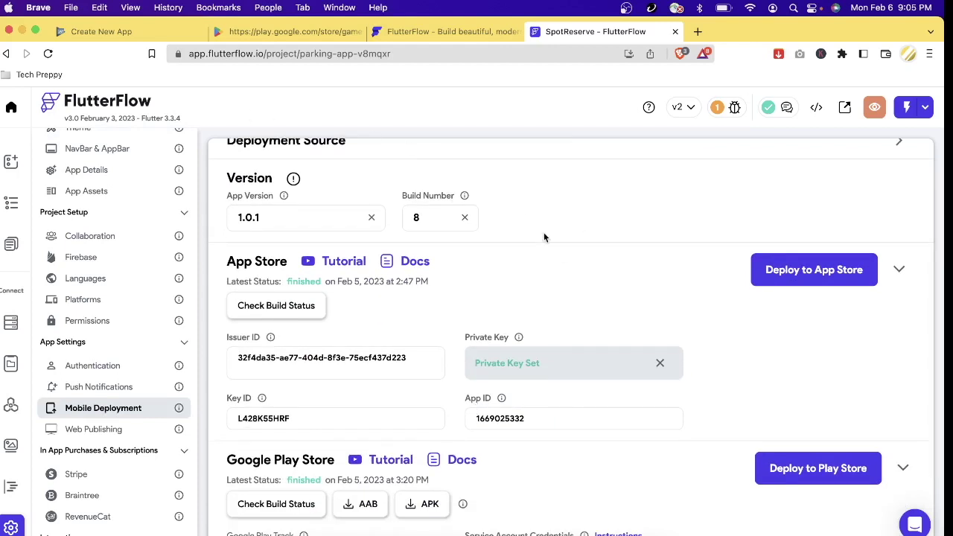
scroll(366, 337, "down", 4)
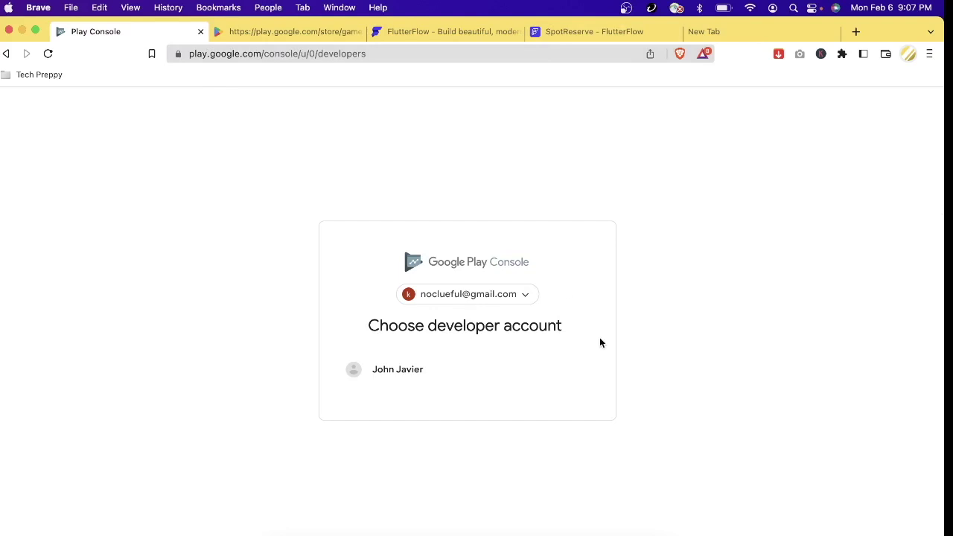
- Switch to another Google account and choose 'Yourself' as the developer account type
left_click(526, 297)
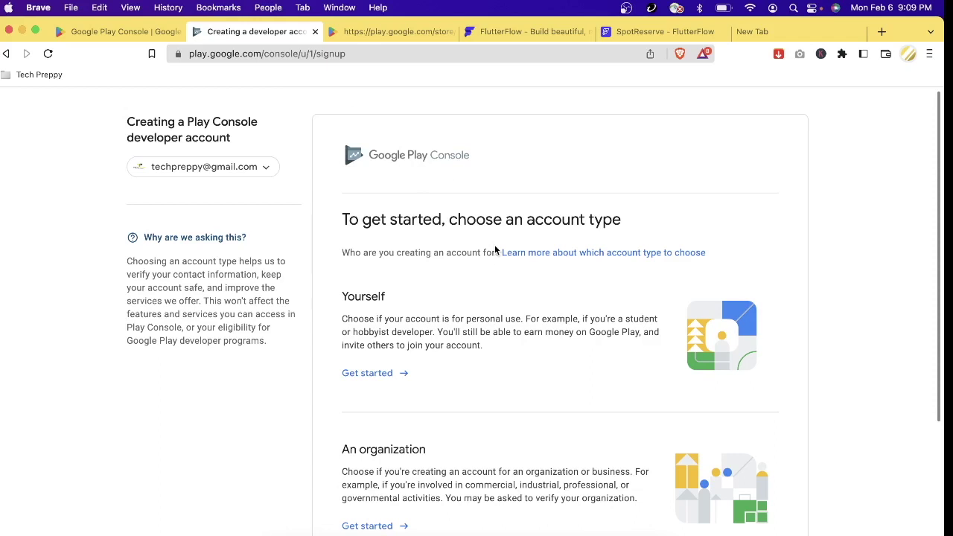
scroll(580, 375, "down", 2)
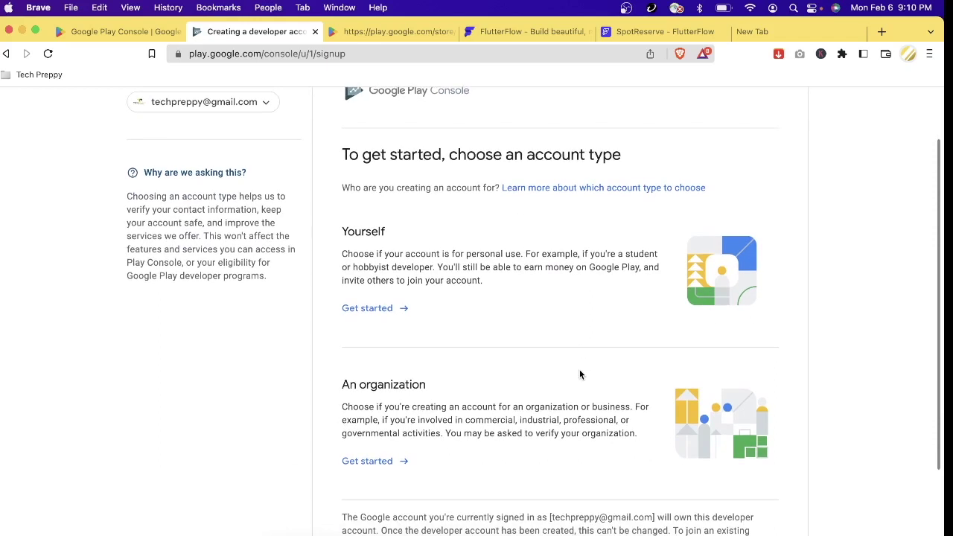
scroll(580, 374, "down", 1)
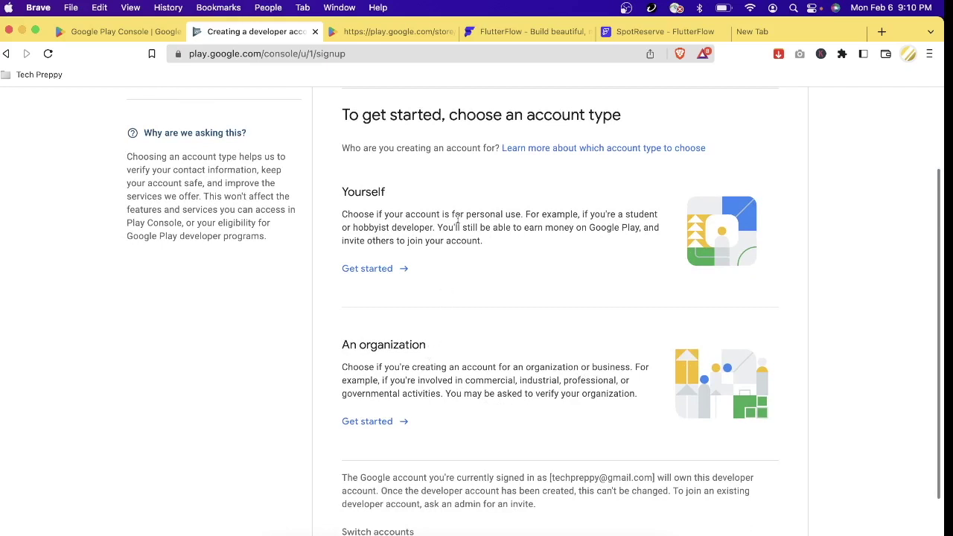
scroll(398, 341, "down", 1)
scroll(398, 342, "up", 1)
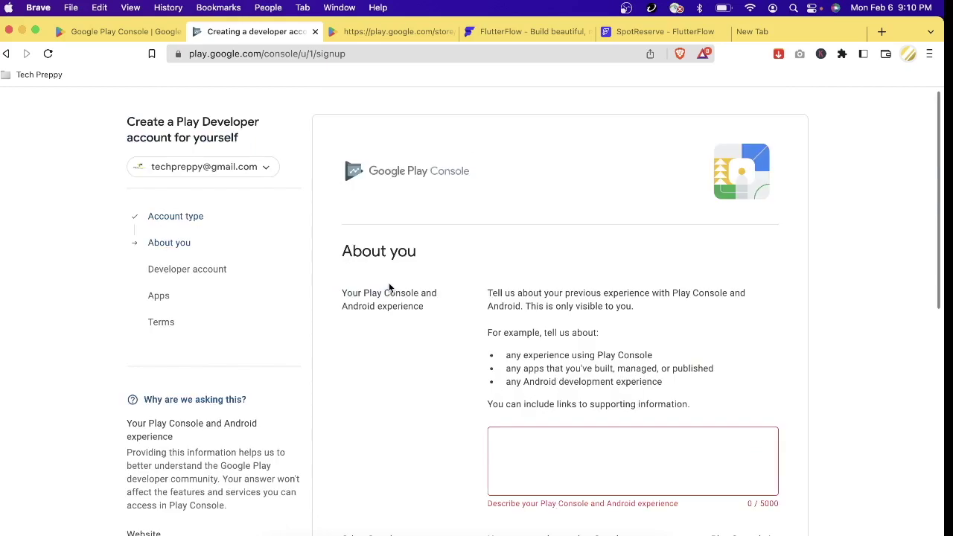
- Describe the Play Console experience as 'im beginner'
scroll(661, 324, "down", 2)
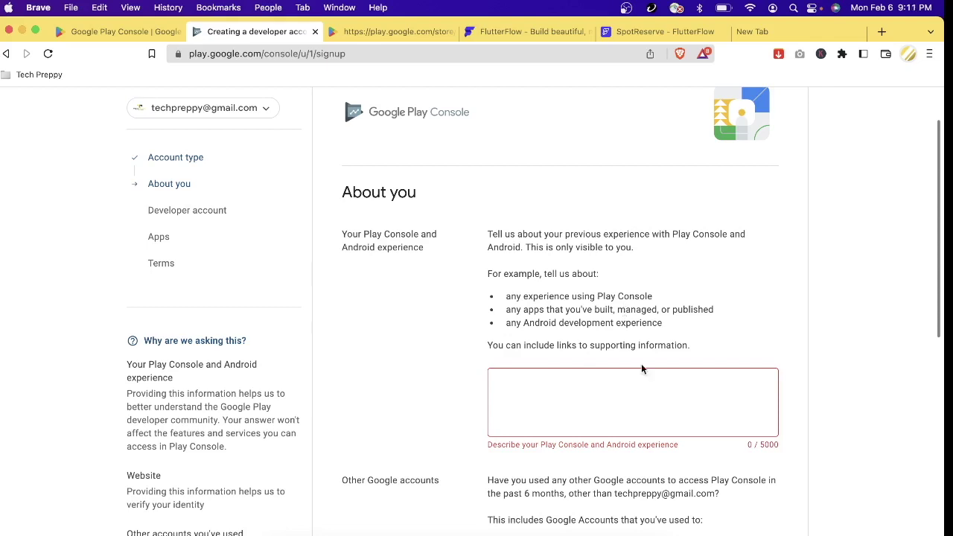
scroll(613, 417, "down", 3)
left_click(641, 239)
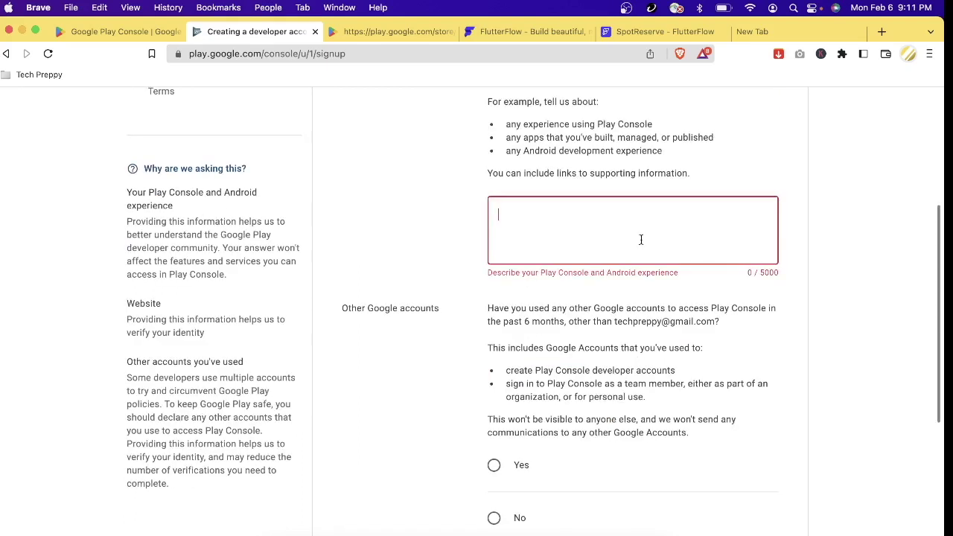
type("im beggin")
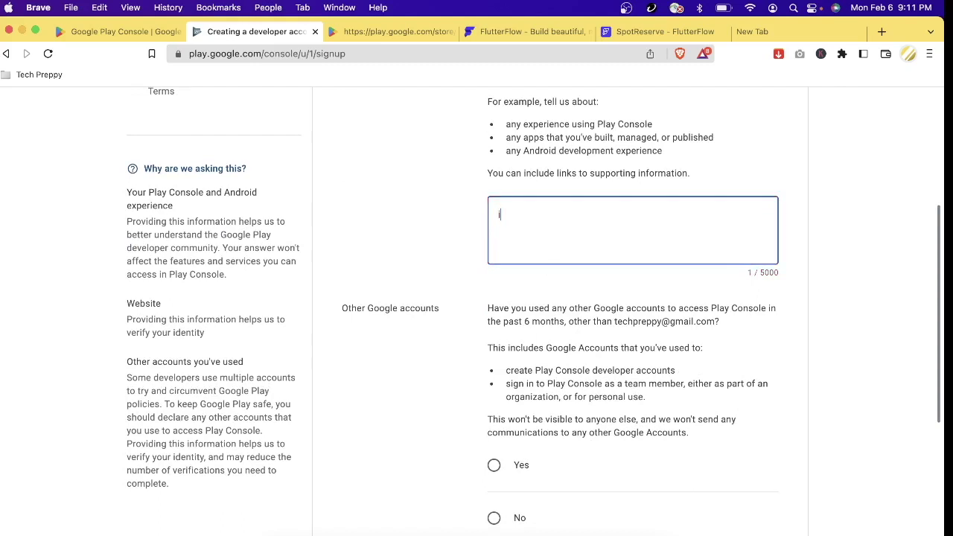
key("BackSpace")
key("BackSpace")
key("BackSpace")
type("inner")
- Answer No to using other Google accounts and select the Website URL field
scroll(552, 364, "down", 2)
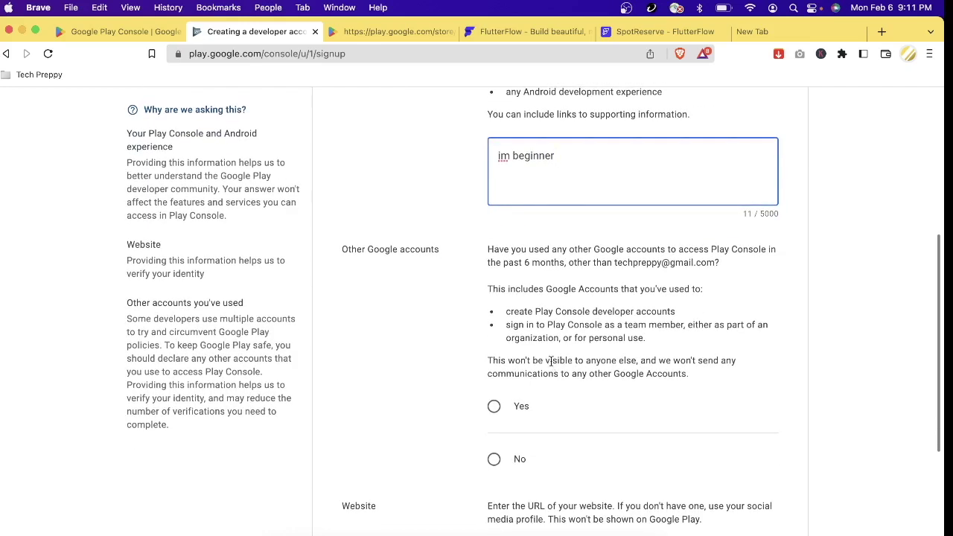
key("super+Tab")
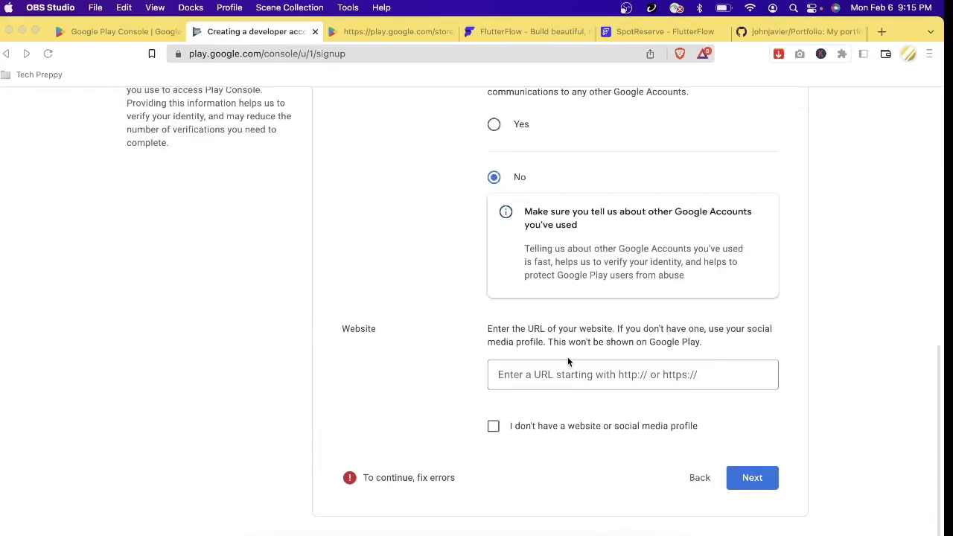
left_click(575, 375)
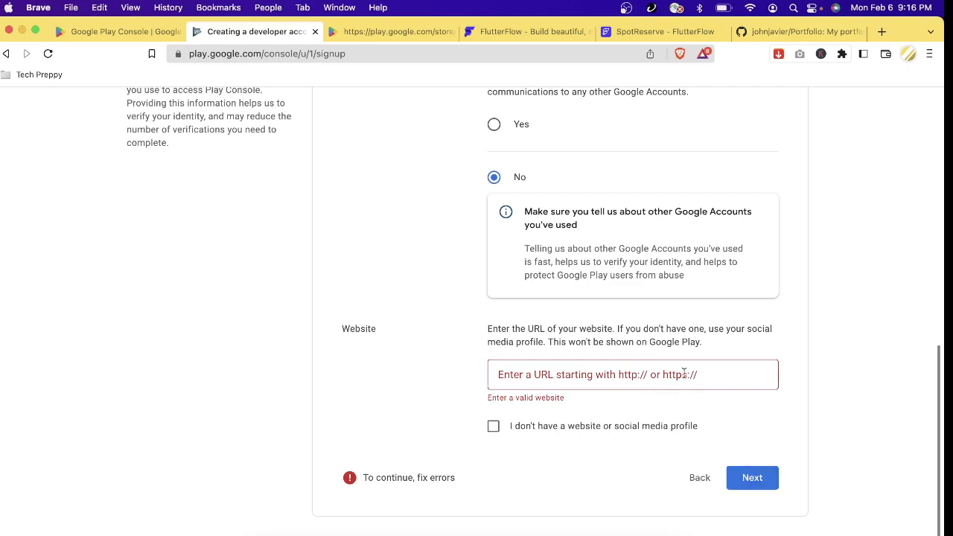
scroll(655, 357, "up", 15)
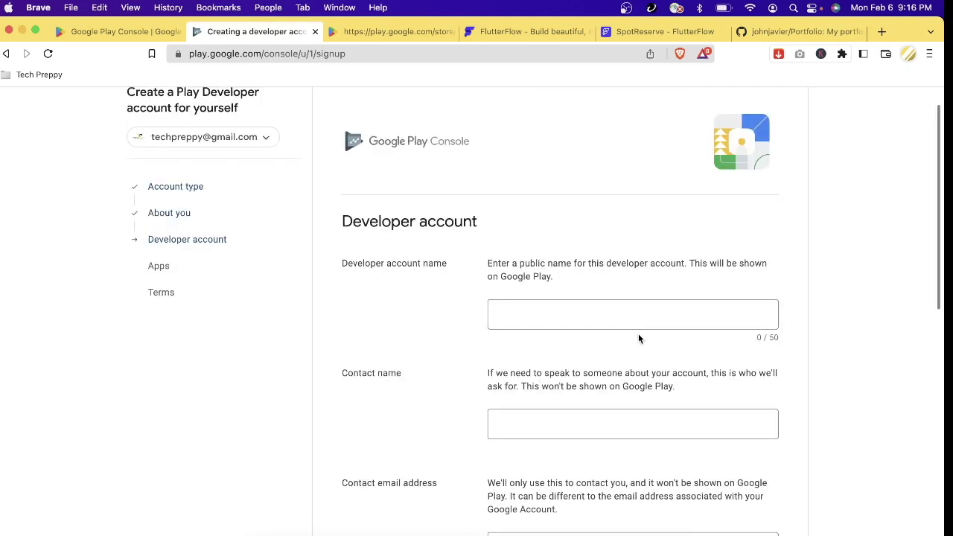
- Review the signup form, including the developer account name field, then return to All apps
scroll(638, 334, "down", 2)
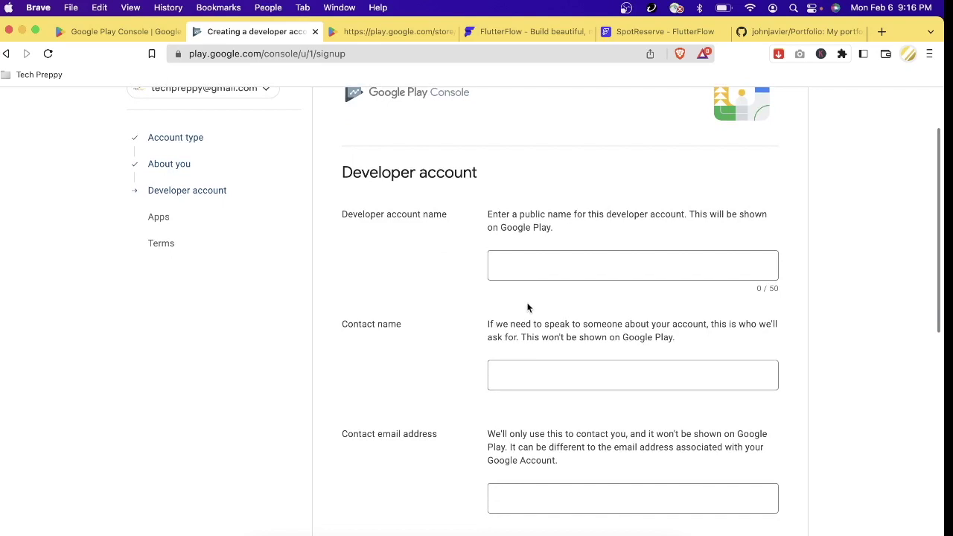
scroll(527, 308, "down", 3)
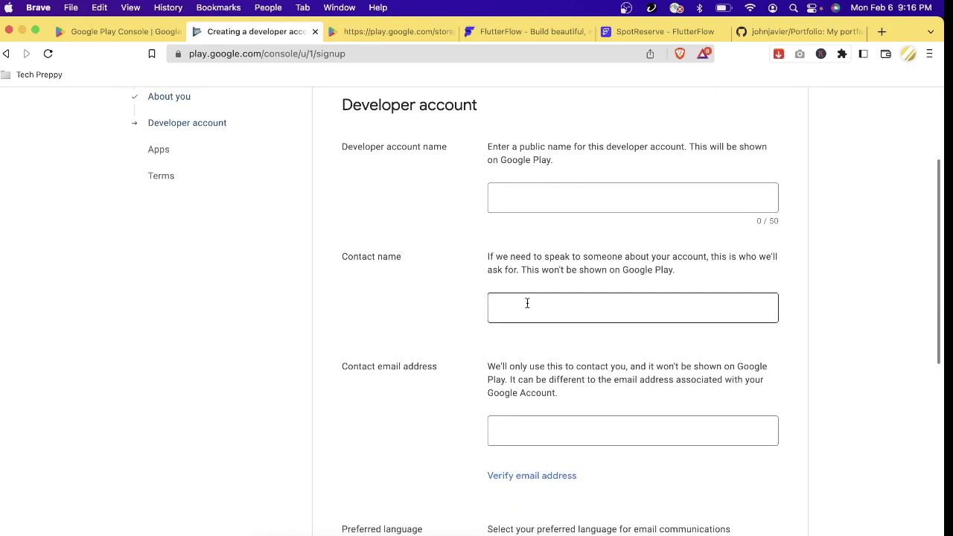
left_click(547, 199)
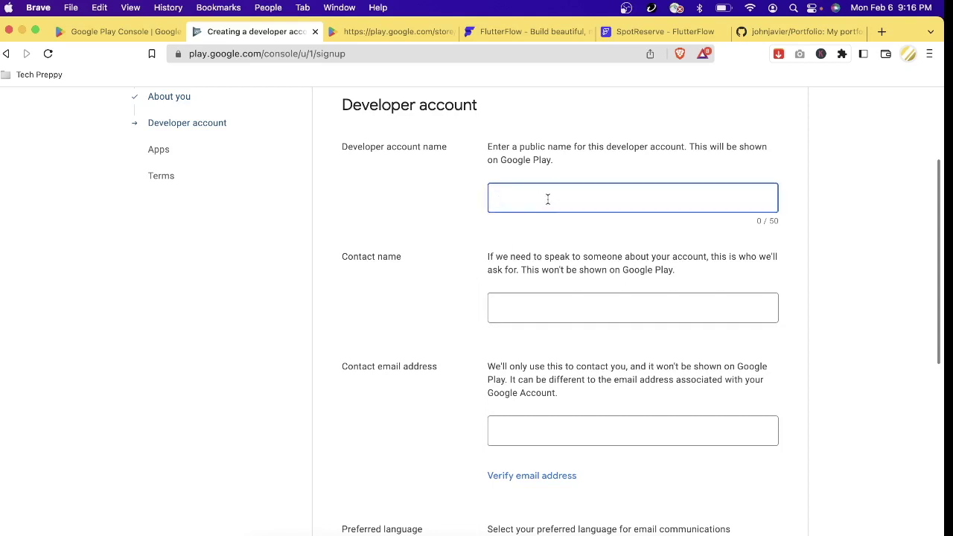
scroll(544, 342, "down", 1)
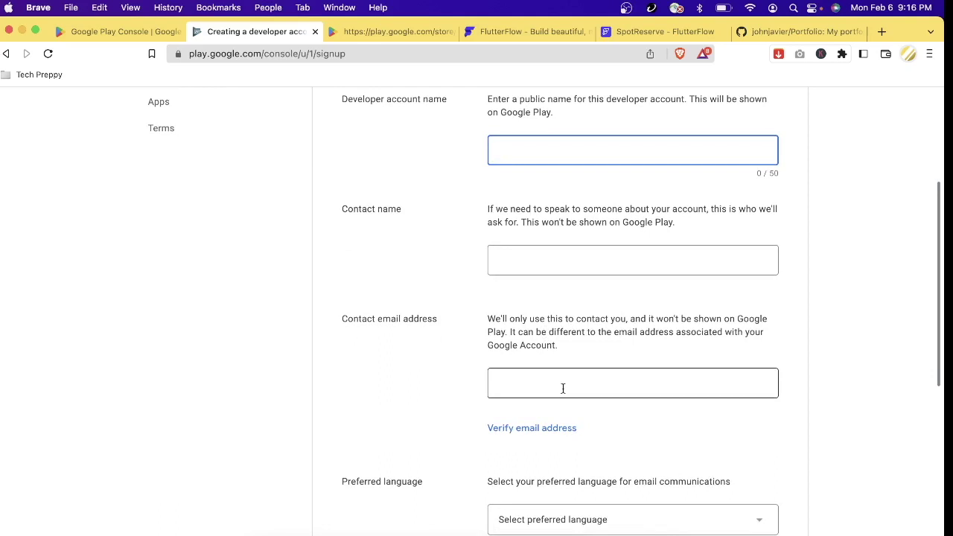
scroll(563, 388, "down", 4)
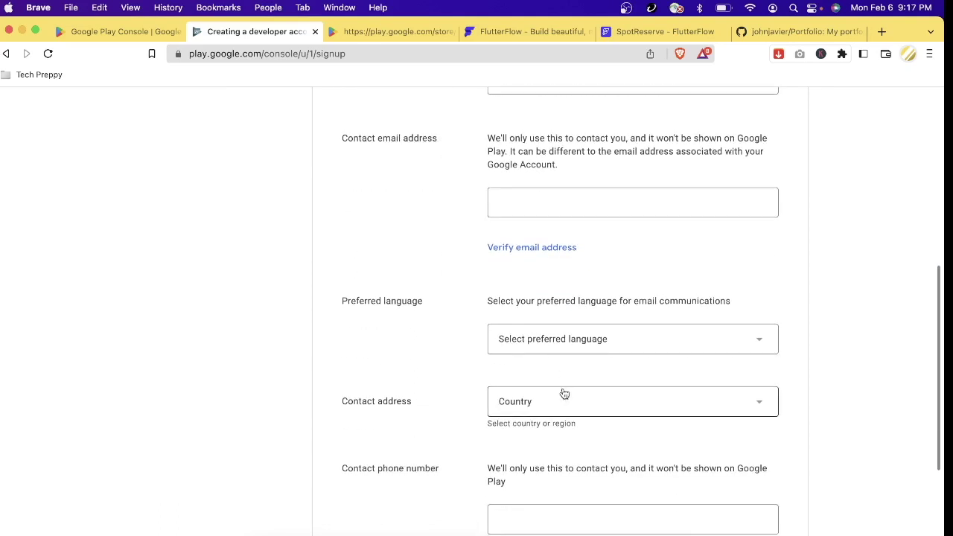
scroll(564, 391, "down", 2)
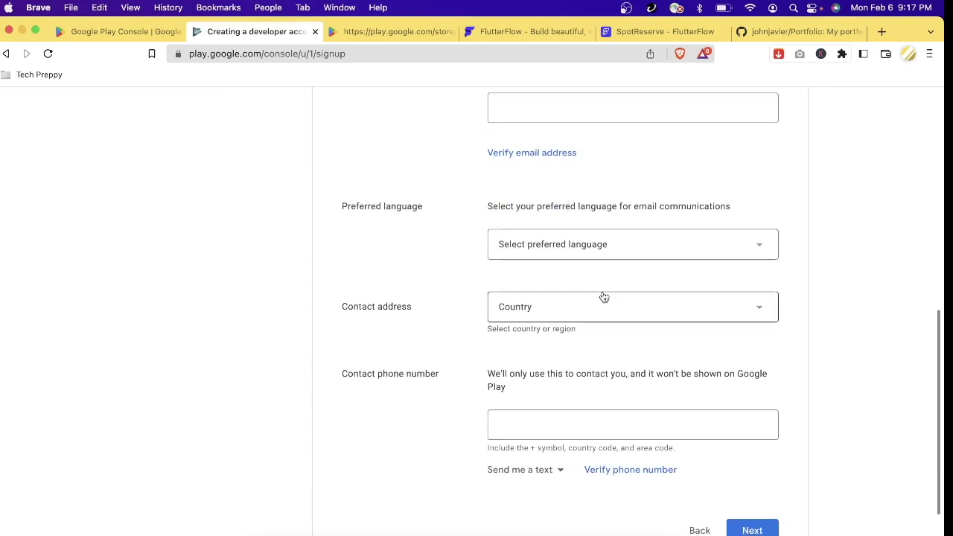
scroll(669, 383, "down", 1)
scroll(669, 383, "up", 5)
scroll(670, 385, "up", 3)
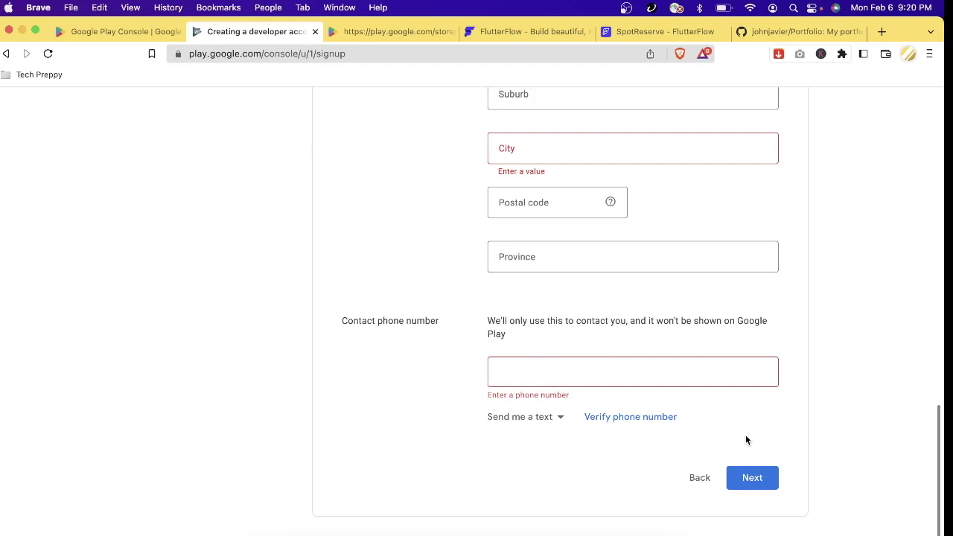
scroll(746, 440, "up", 15)
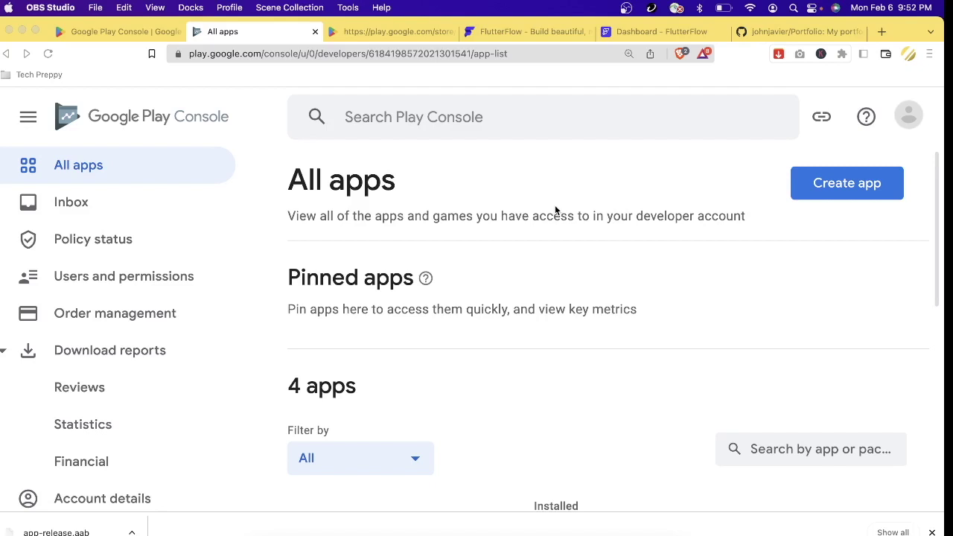
left_click(18, 406)
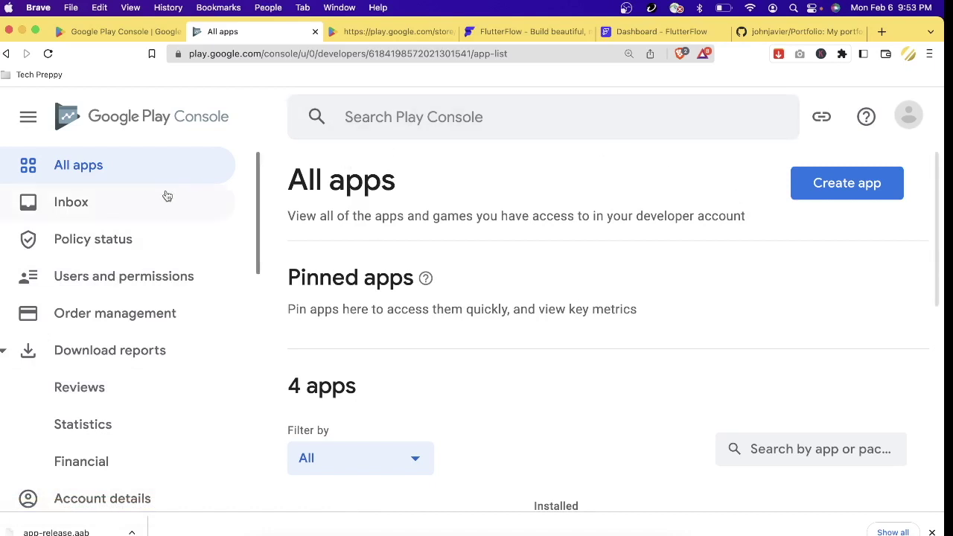
- Start a new app named 'Coaching App'
left_click(865, 199)
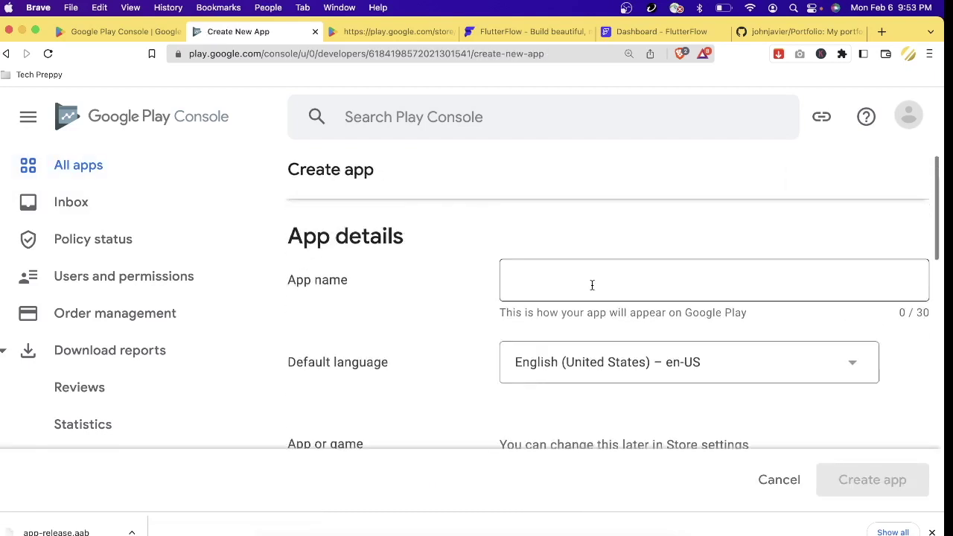
left_click(592, 285)
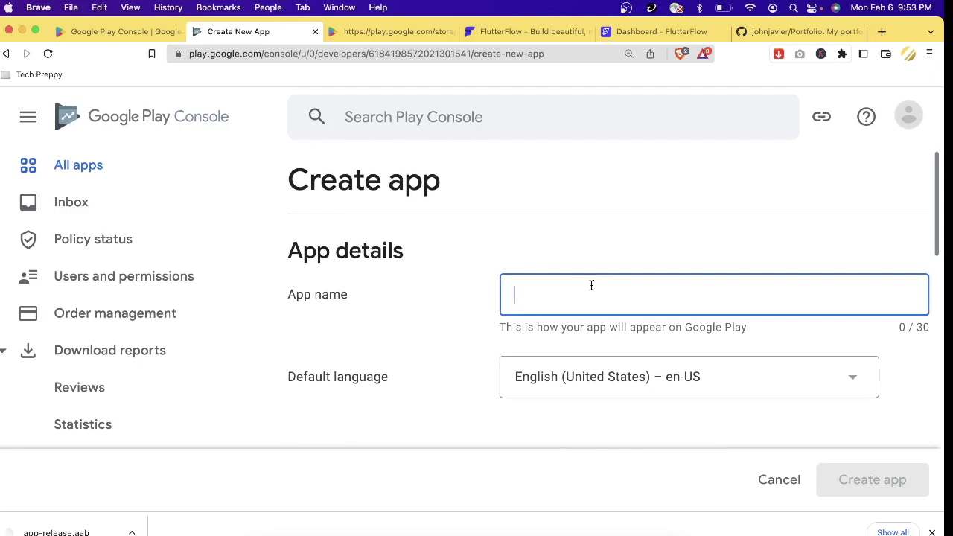
type("Coaching App")
scroll(529, 292, "down", 2)
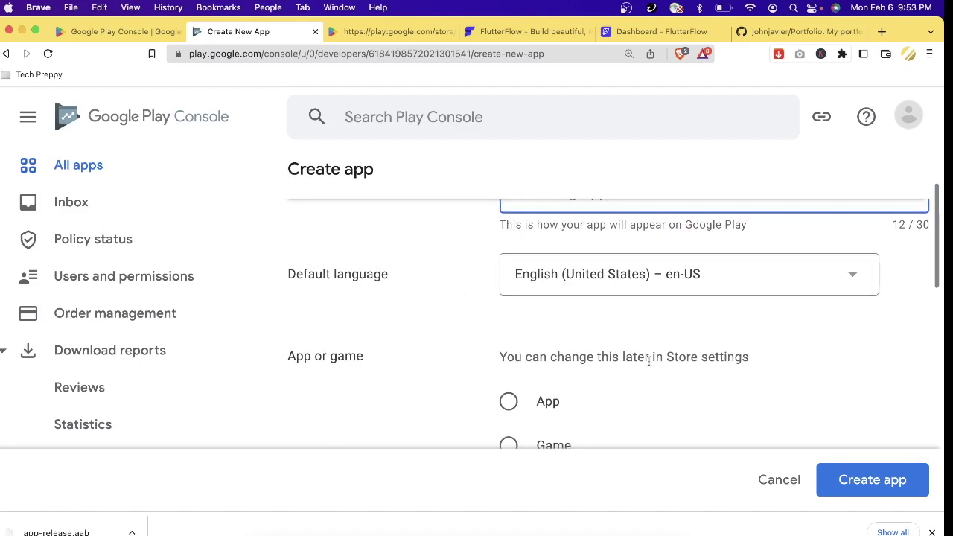
scroll(650, 365, "down", 2)
scroll(648, 366, "down", 2)
scroll(628, 362, "up", 3)
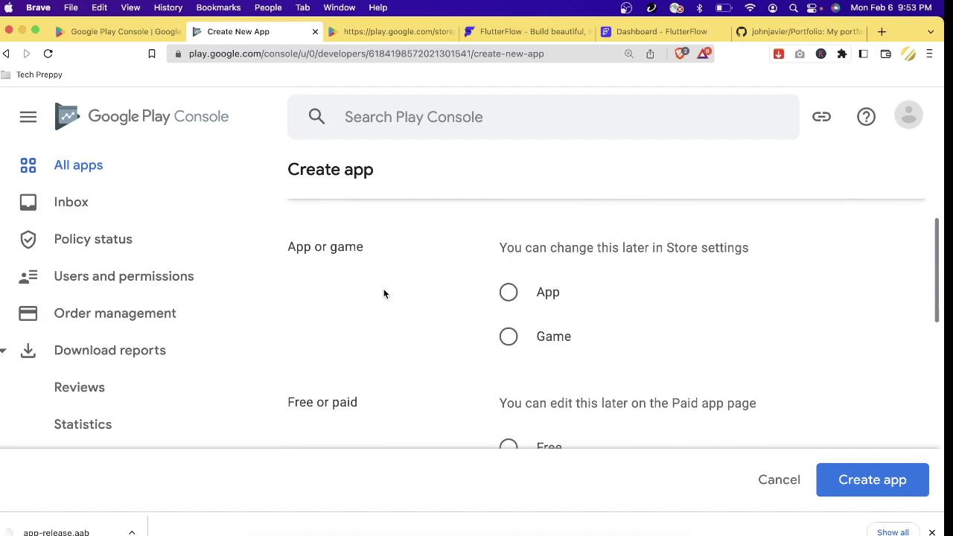
- Set the new app's type to App and its pricing to Free
left_click(508, 294)
scroll(508, 300, "down", 4)
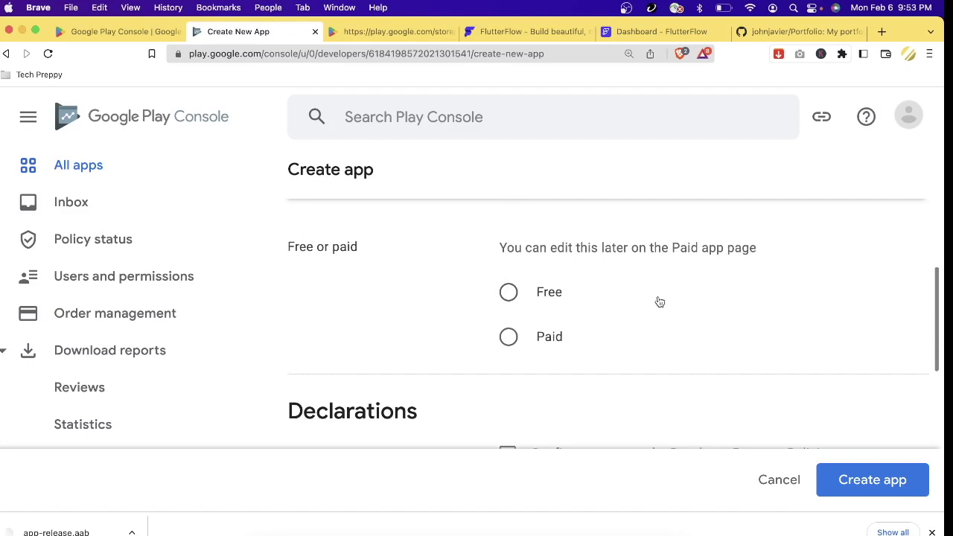
left_click(528, 301)
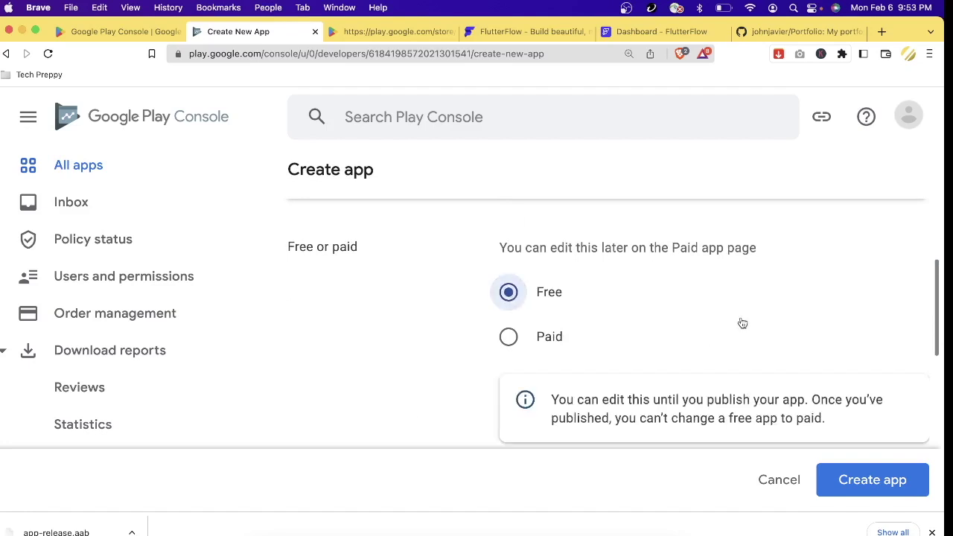
scroll(742, 323, "down", 2)
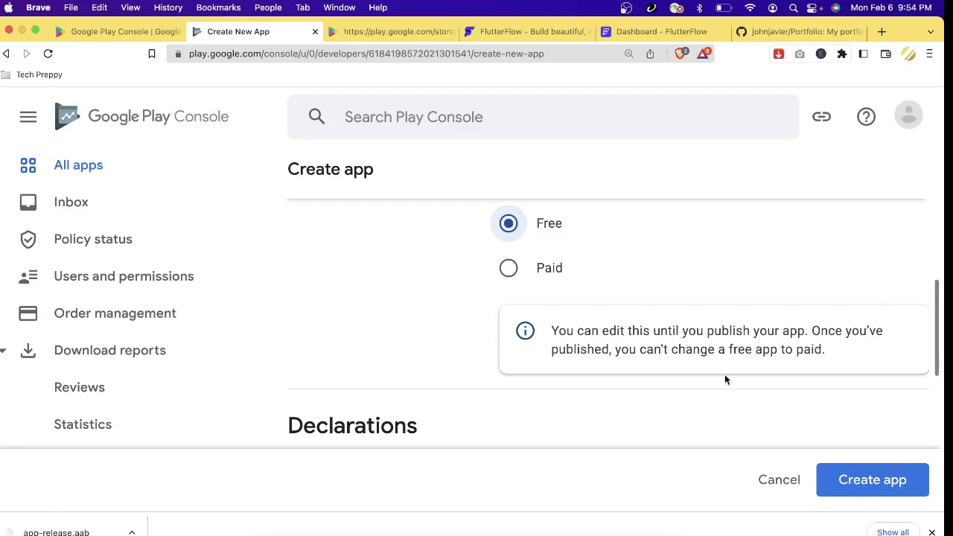
scroll(725, 376, "down", 5)
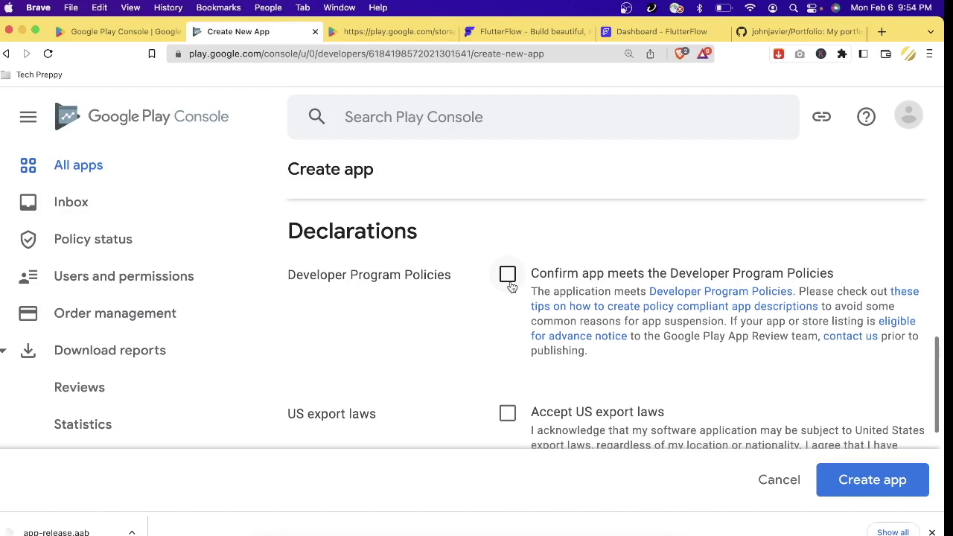
- Accept the Developer Program Policies and US export laws declarations, and create the app
left_click(510, 283)
scroll(493, 361, "down", 3)
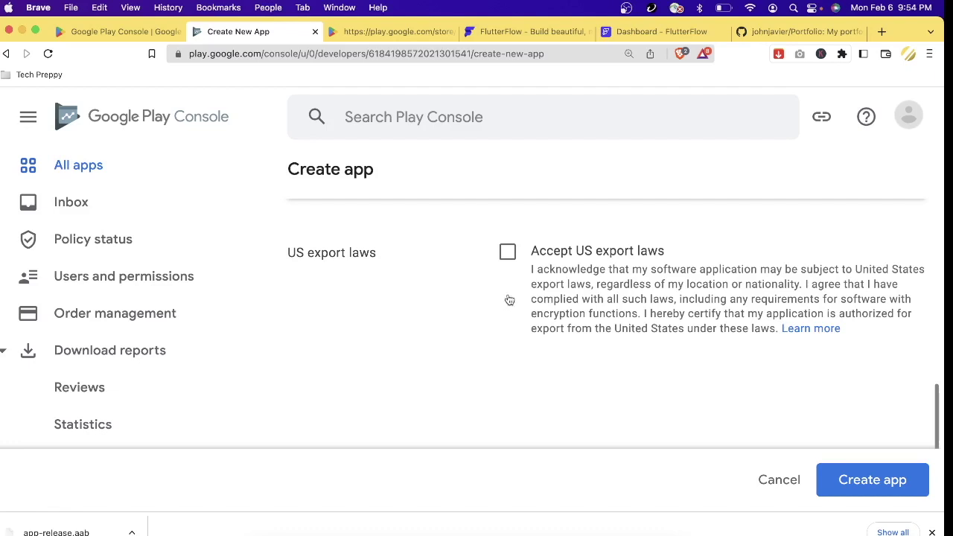
left_click(508, 254)
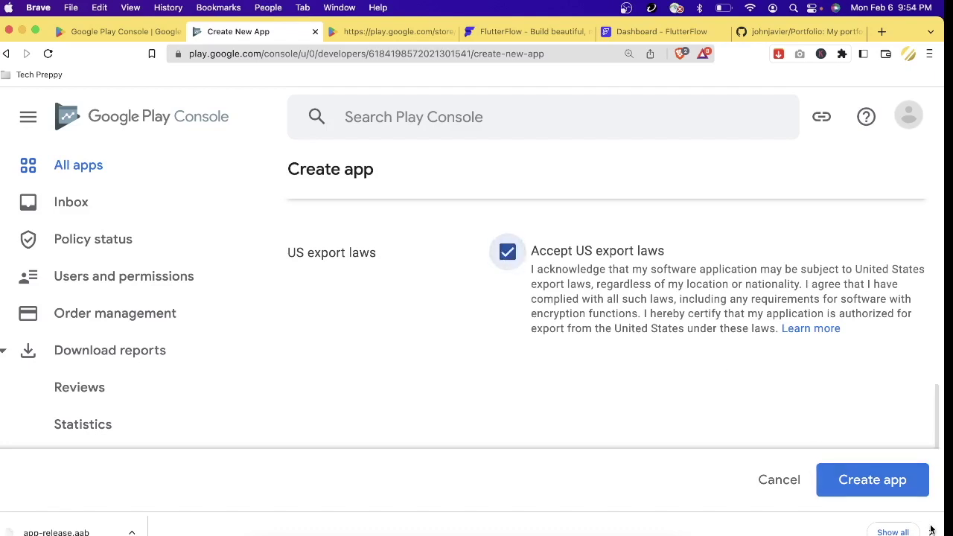
left_click(897, 488)
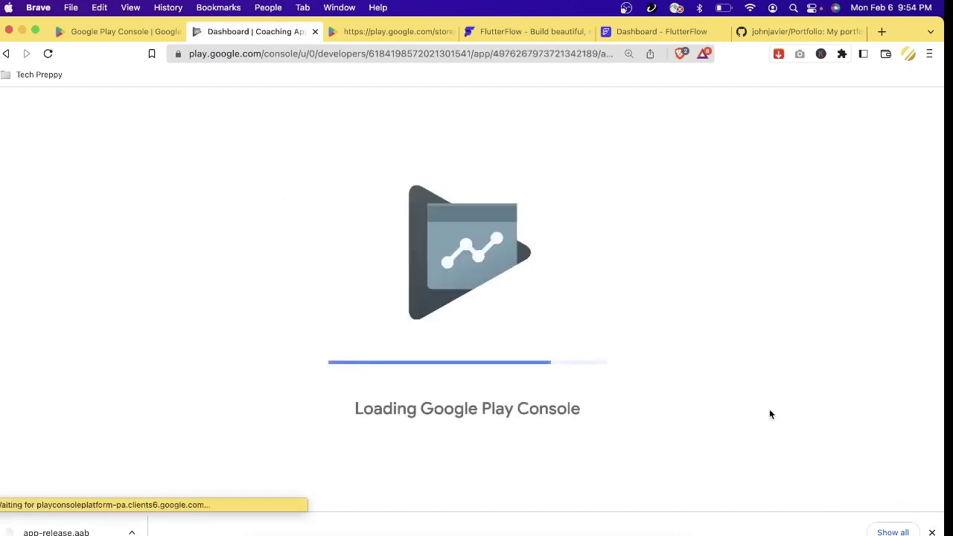
- Scroll through the Coaching App dashboard's Start testing now and Set up your app sections
scroll(611, 392, "down", 3)
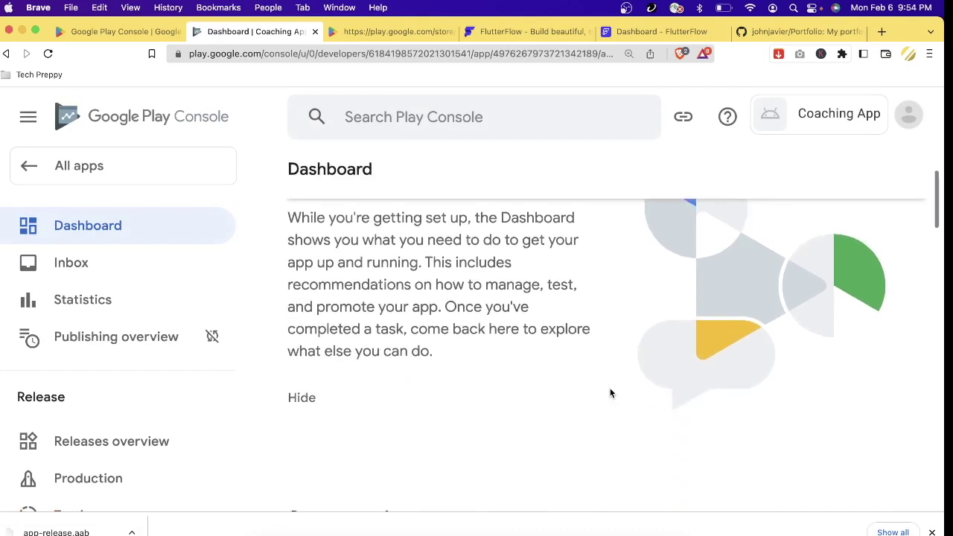
scroll(611, 393, "down", 2)
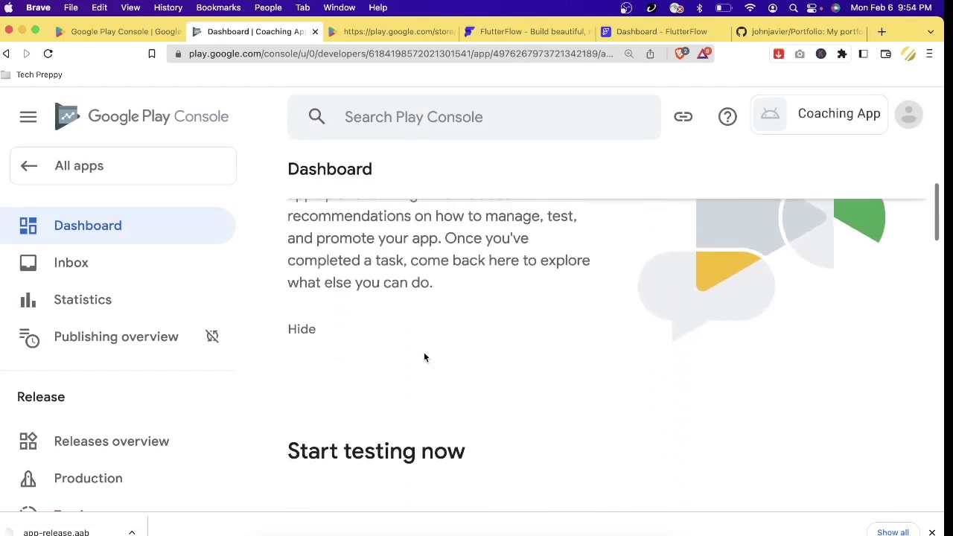
scroll(425, 358, "down", 3)
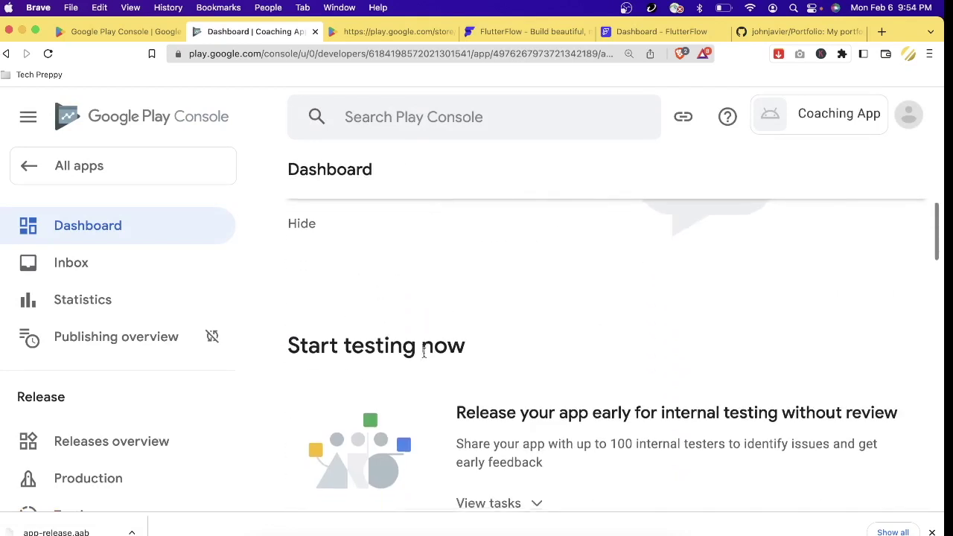
scroll(425, 358, "down", 3)
scroll(444, 355, "down", 1)
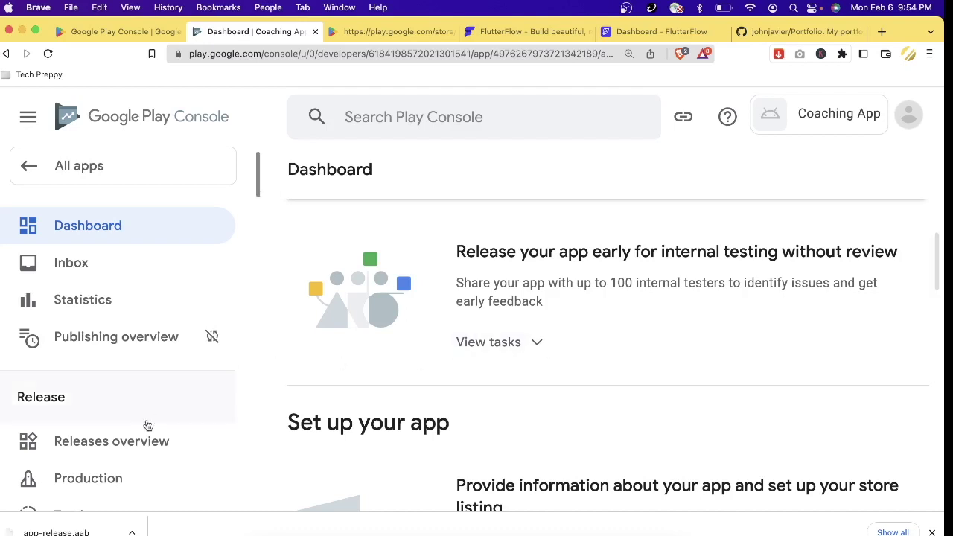
scroll(146, 425, "down", 4)
scroll(148, 426, "down", 3)
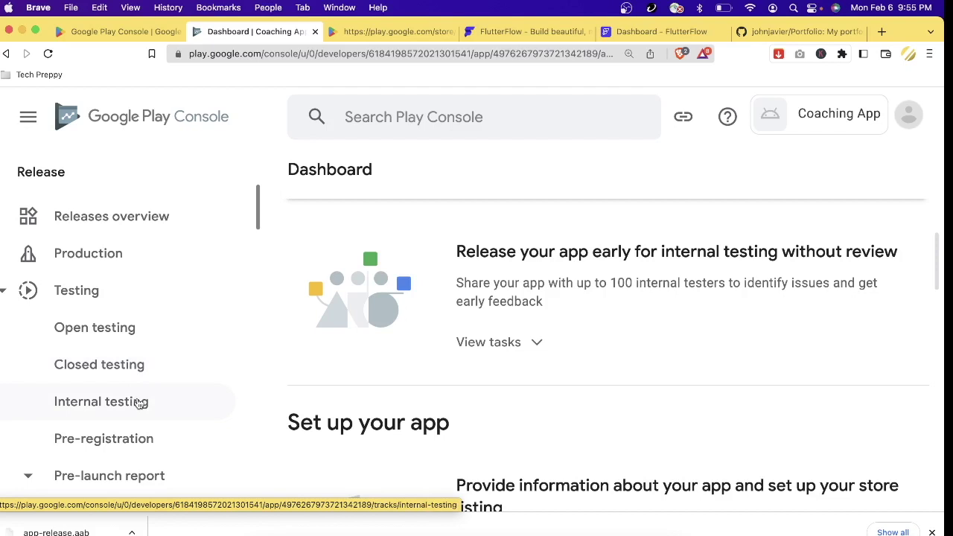
- Open Testing > Internal testing and go to Select testers to show the Internal Testing Group list
left_click(140, 403)
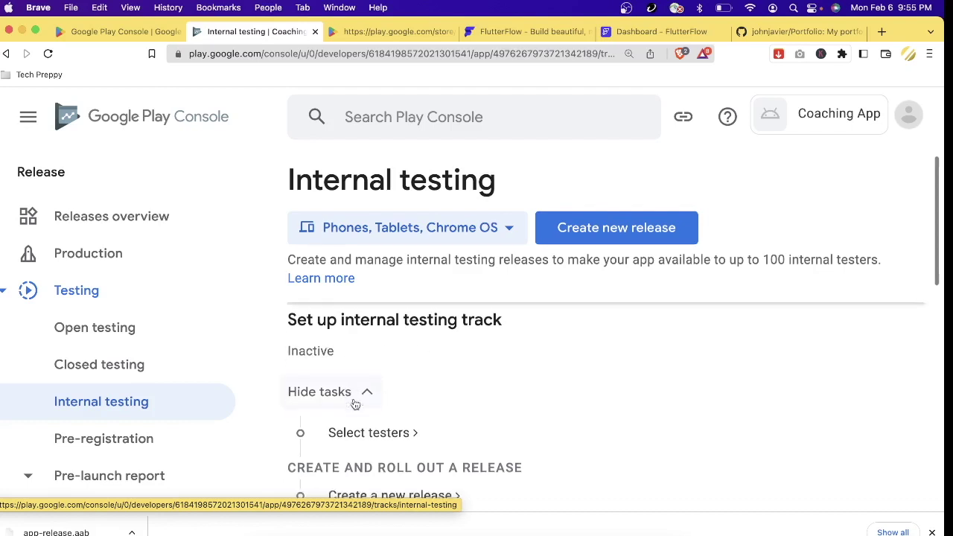
scroll(354, 404, "down", 3)
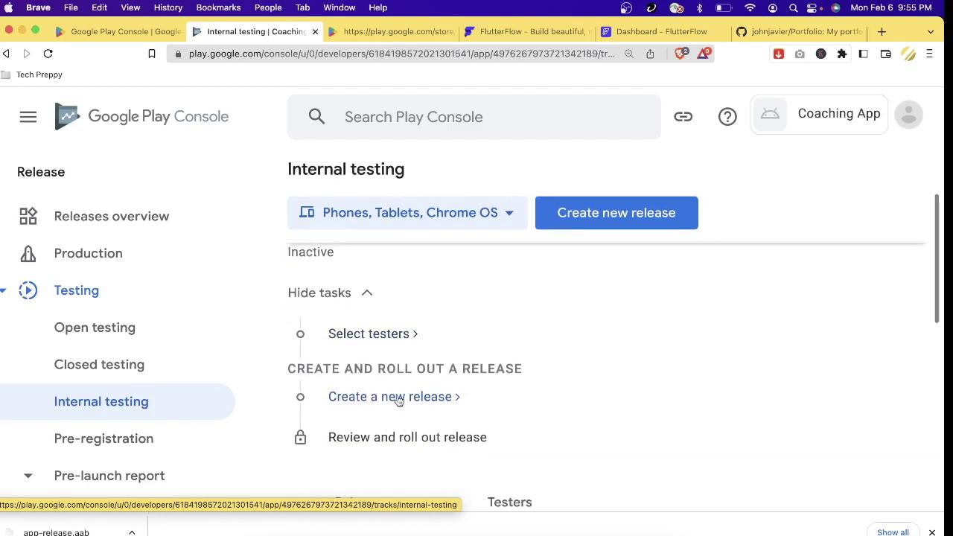
left_click(404, 335)
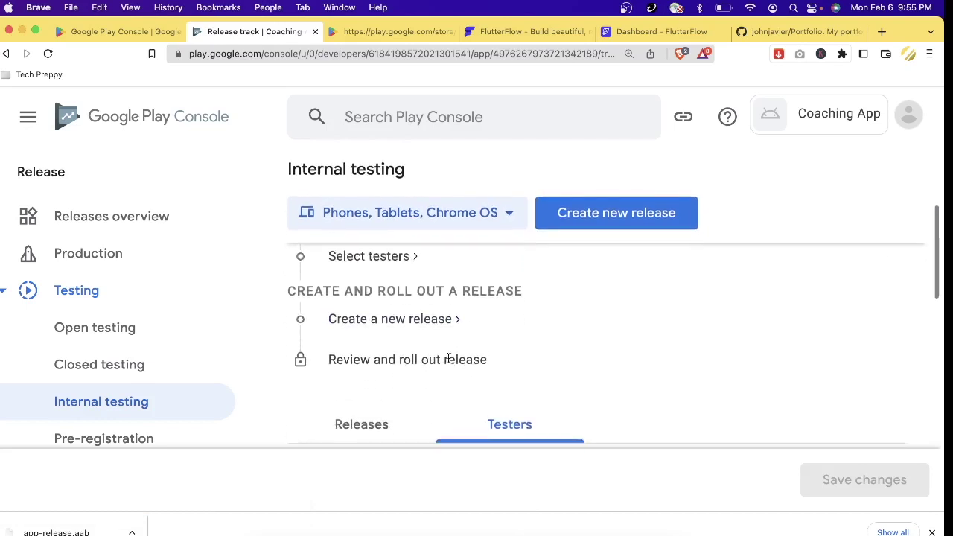
scroll(449, 357, "down", 4)
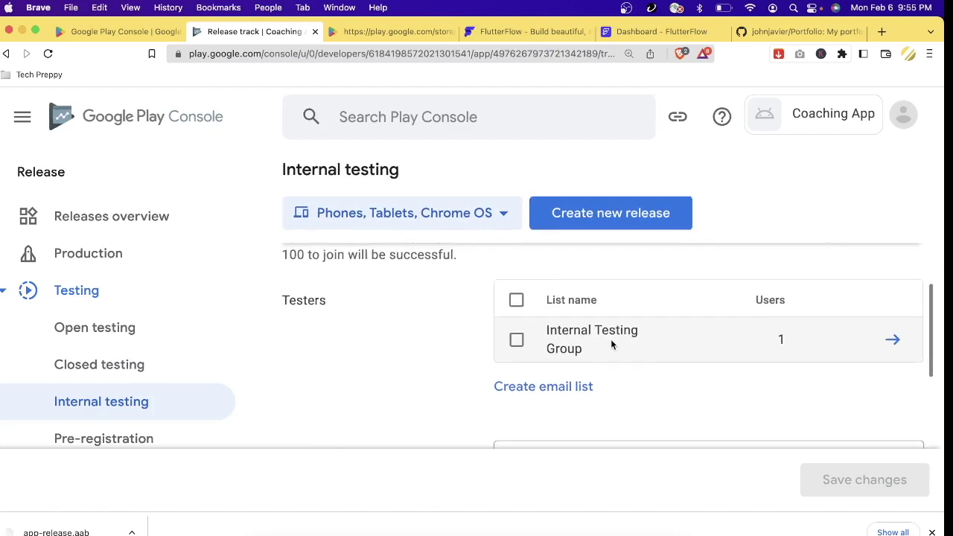
- Rename the Internal Testing Group email list to 'Testing Group for Coaching App'
left_click(895, 337)
scroll(634, 359, "down", 2)
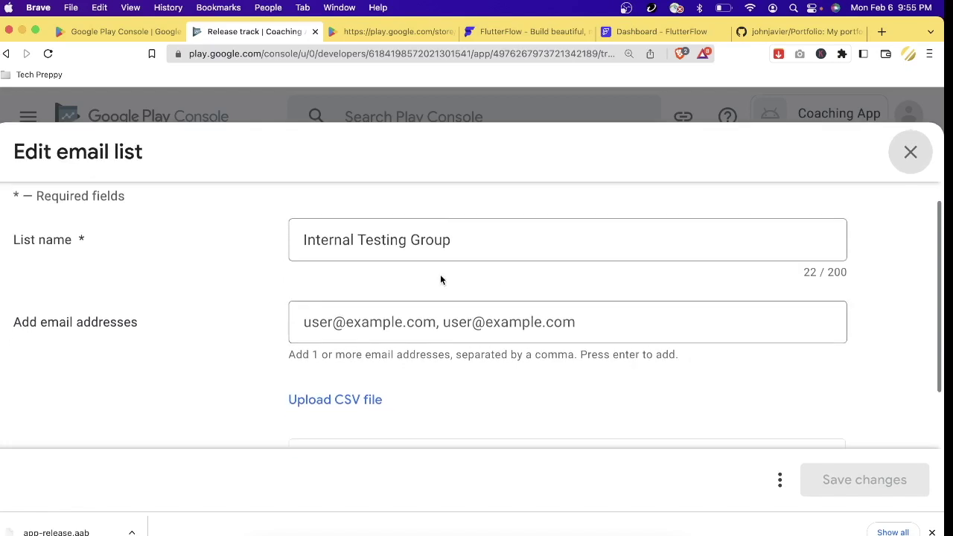
left_click(485, 243)
left_click_drag(476, 239, 196, 237)
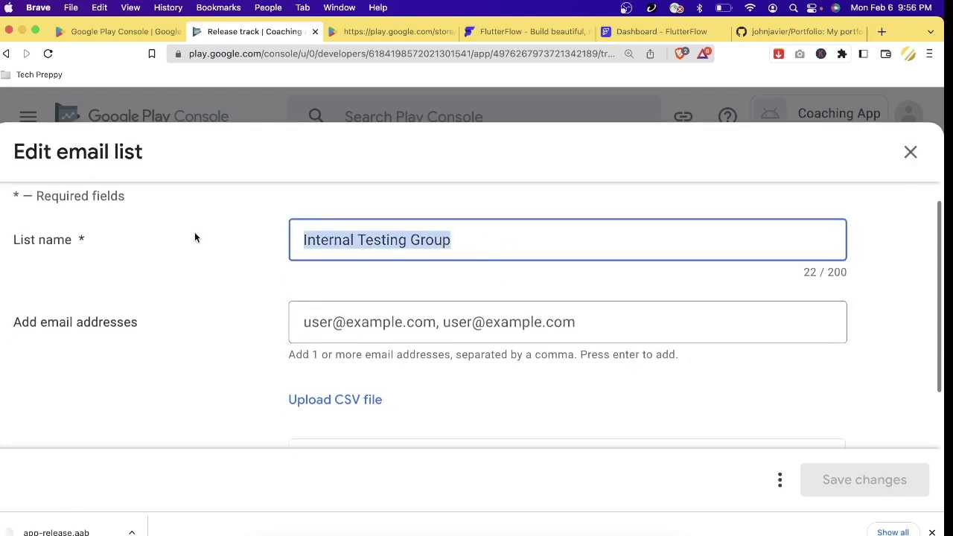
type("Testi")
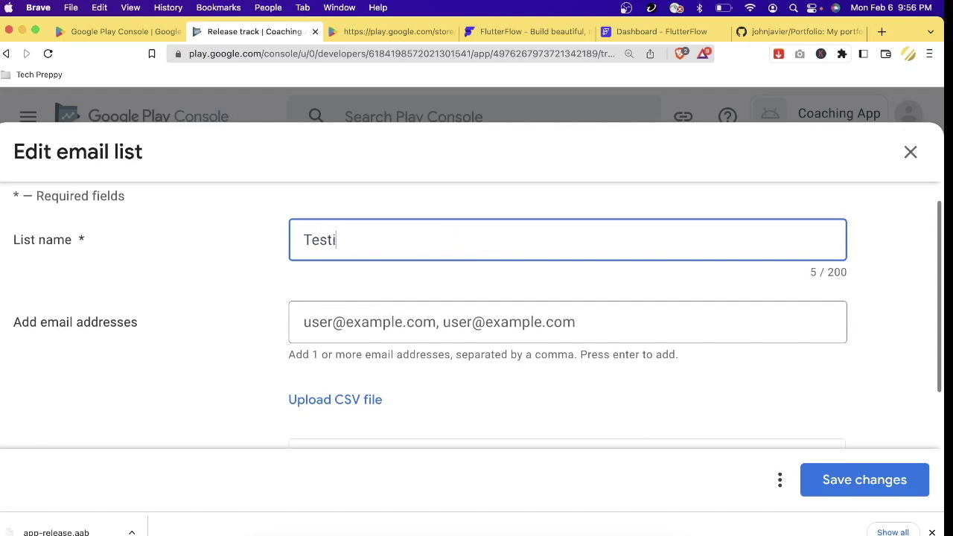
type("ng Group for ")
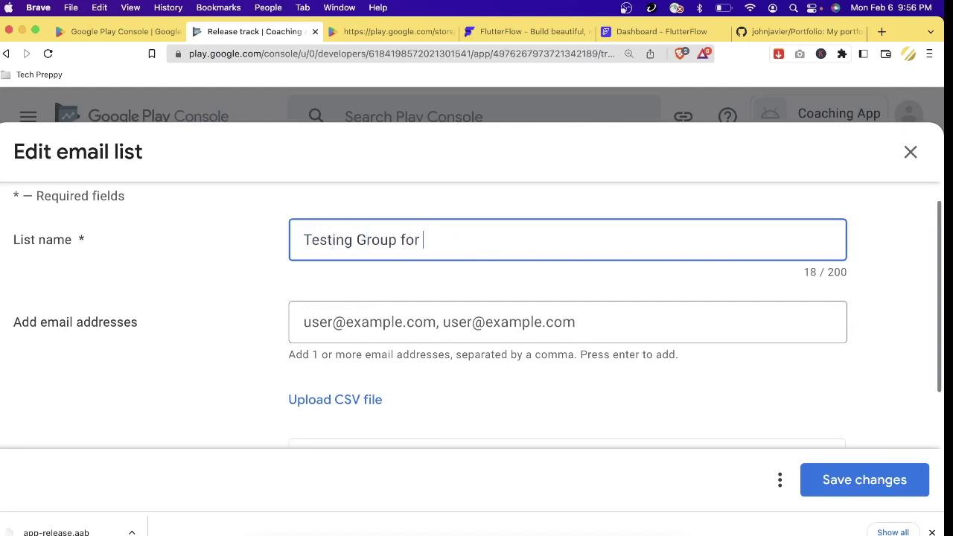
type("Coaching App")
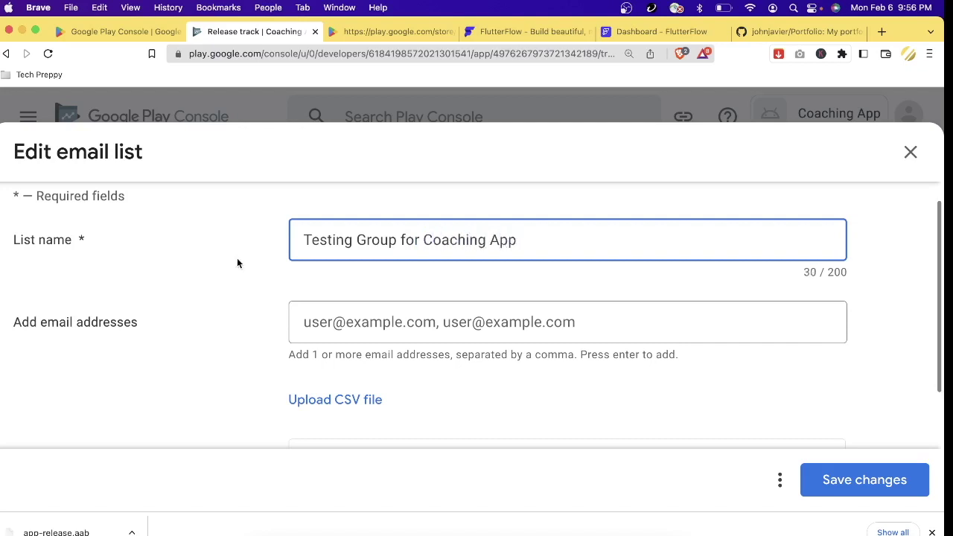
- Add the tester's e-mail address to the list and save the changes
left_click(347, 330)
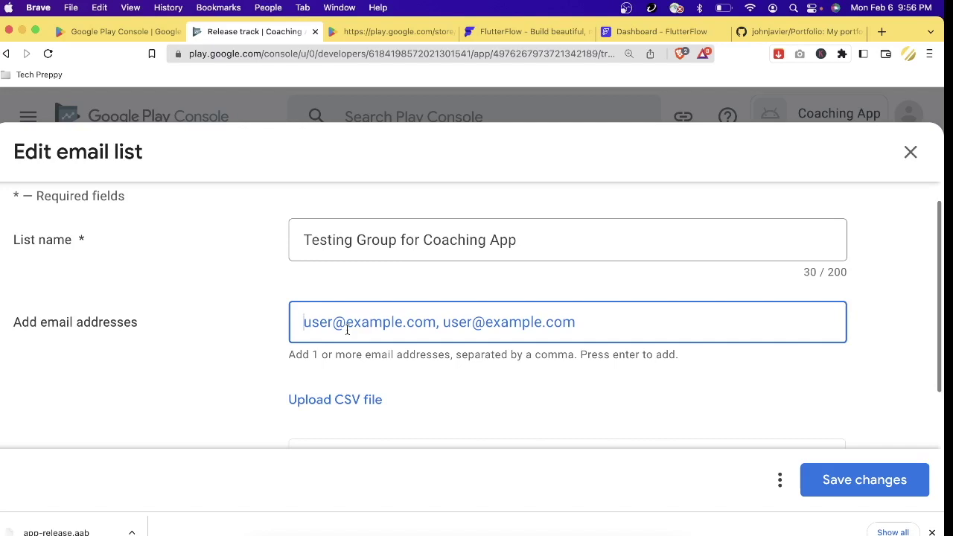
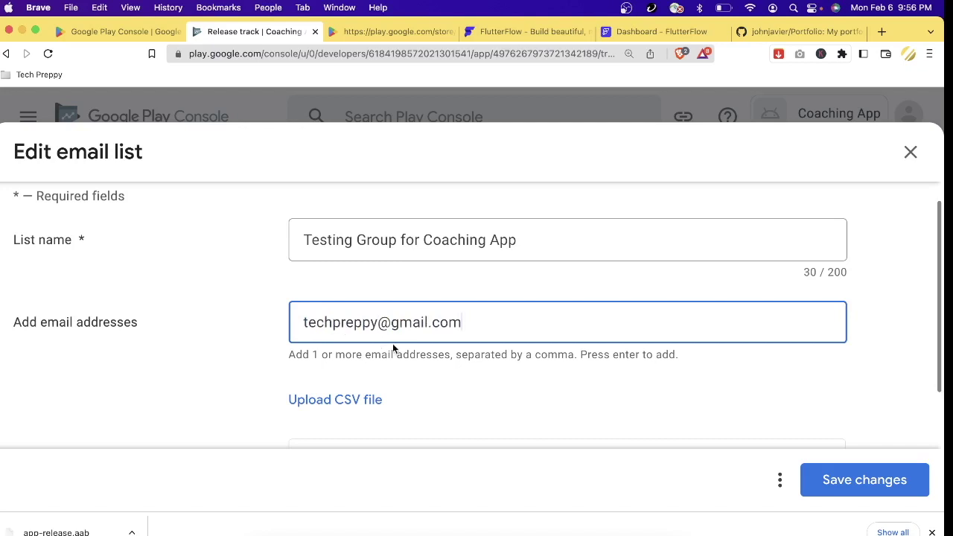
key("Return")
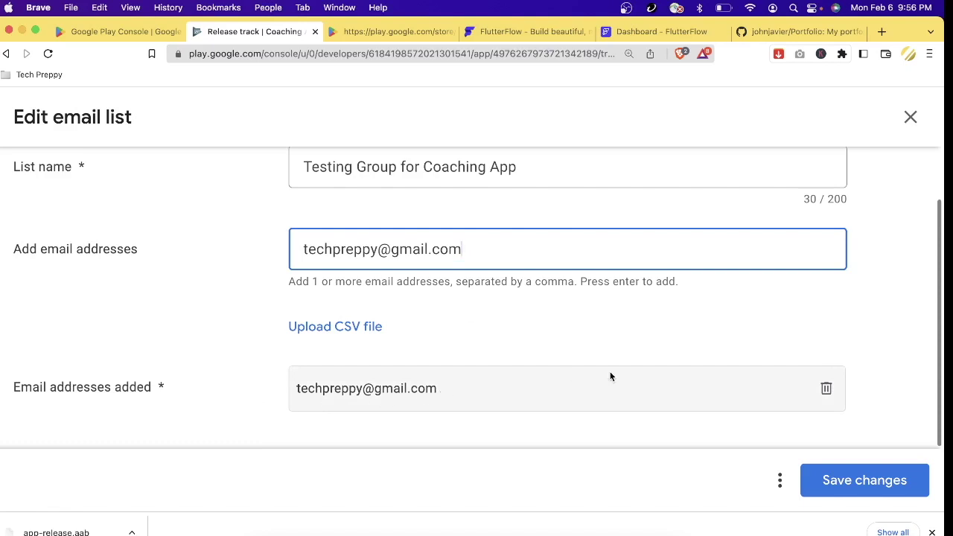
left_click(897, 484)
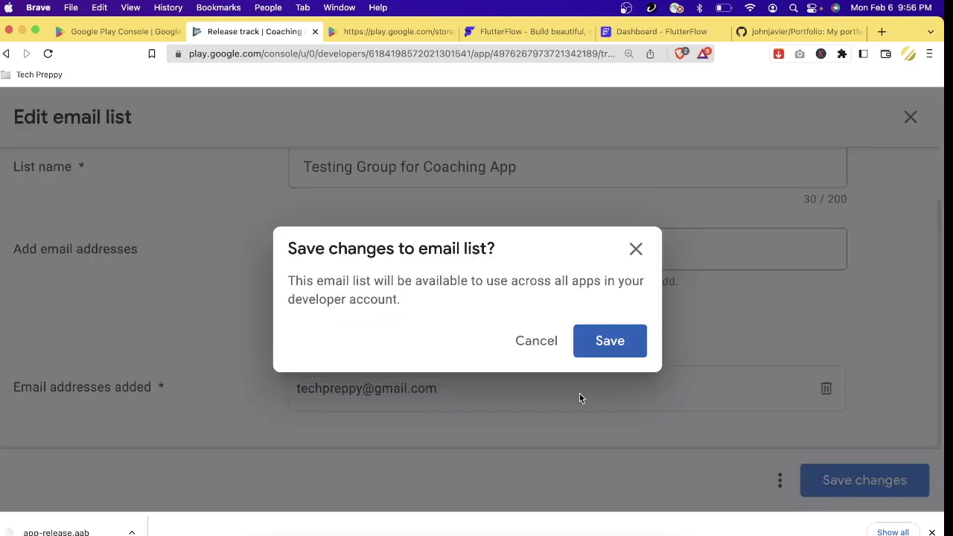
left_click(613, 353)
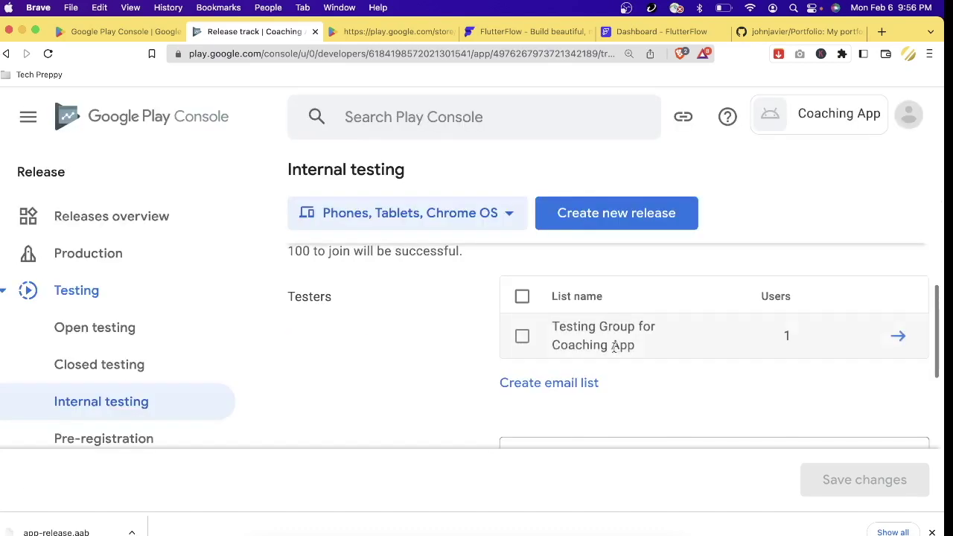
- Enter the tester's e-mail address as the internal test's feedback contact and save it
scroll(617, 373, "down", 3)
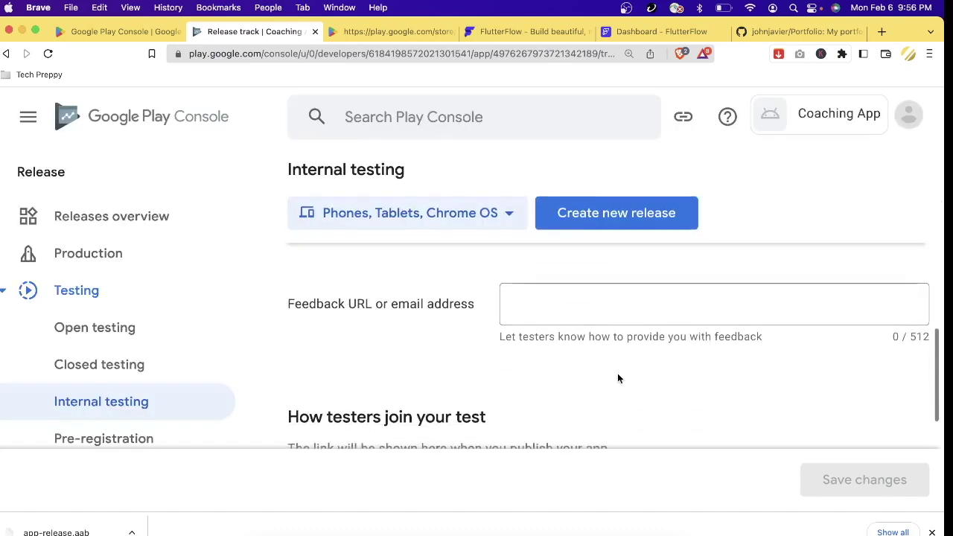
left_click(610, 304)
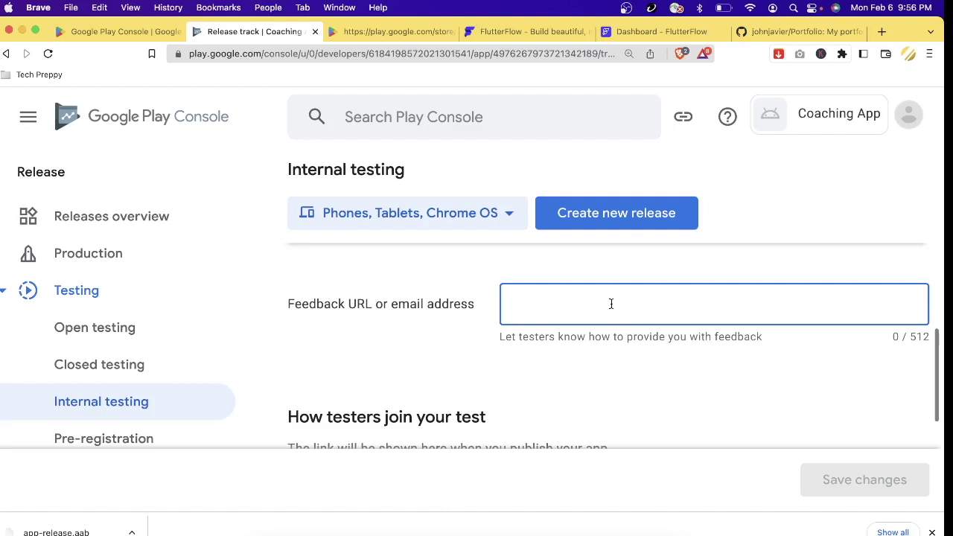
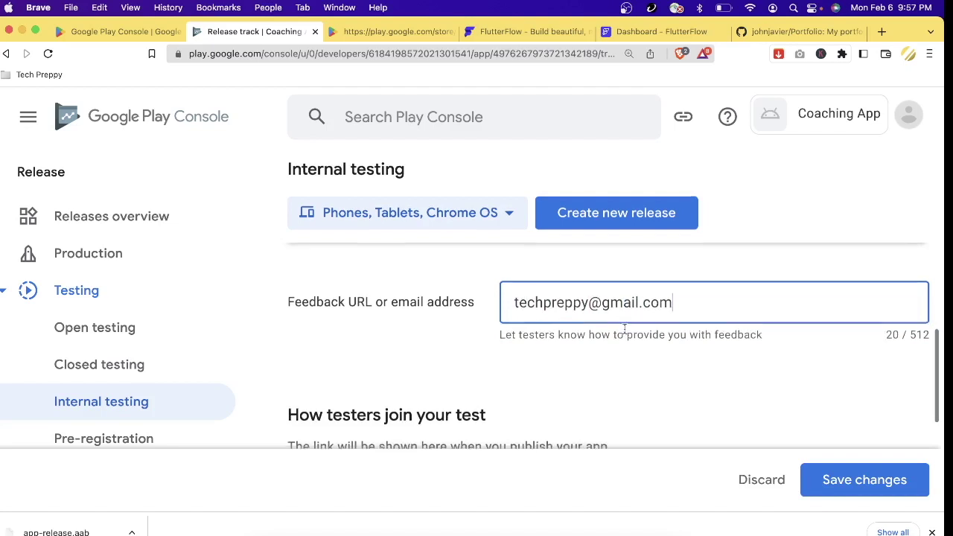
scroll(624, 333, "down", 2)
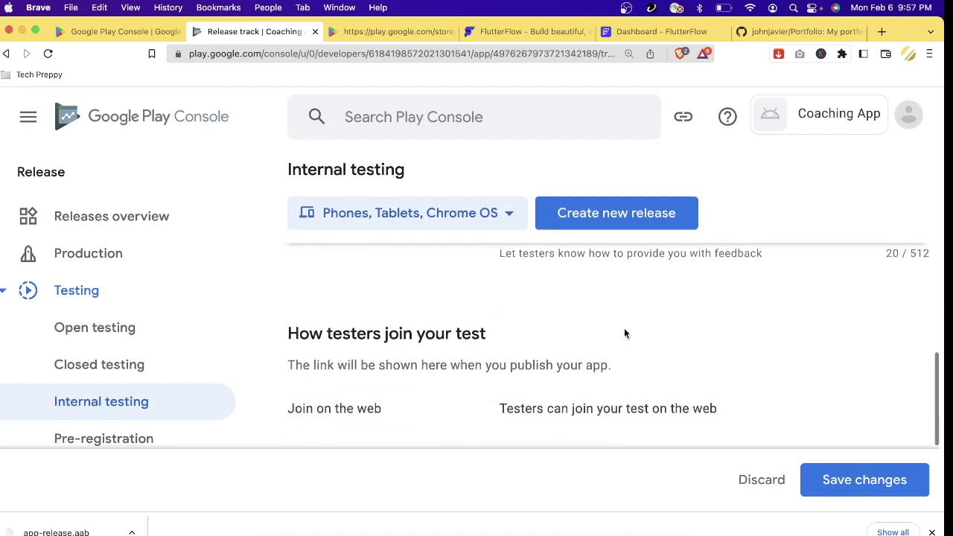
scroll(624, 333, "down", 2)
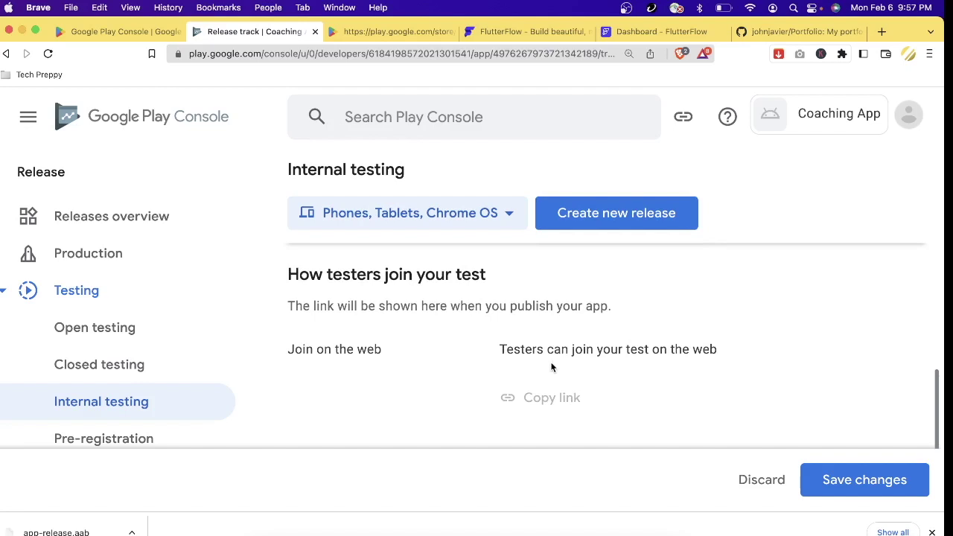
scroll(558, 390, "down", 1)
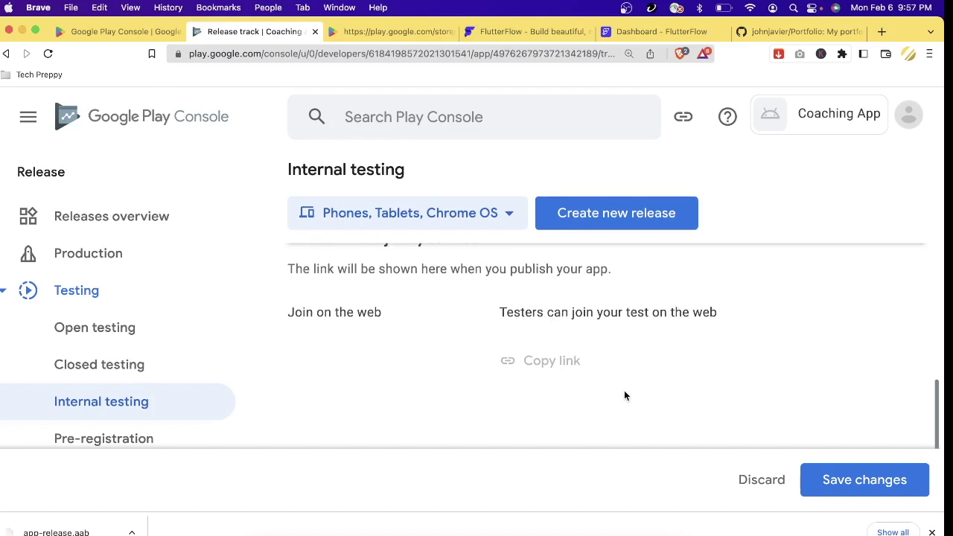
scroll(629, 394, "up", 5)
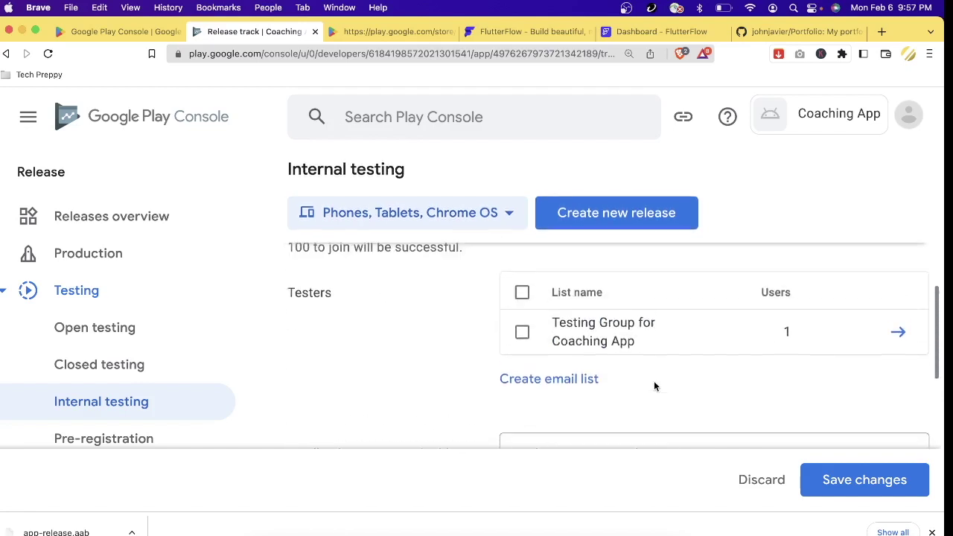
scroll(654, 380, "down", 1)
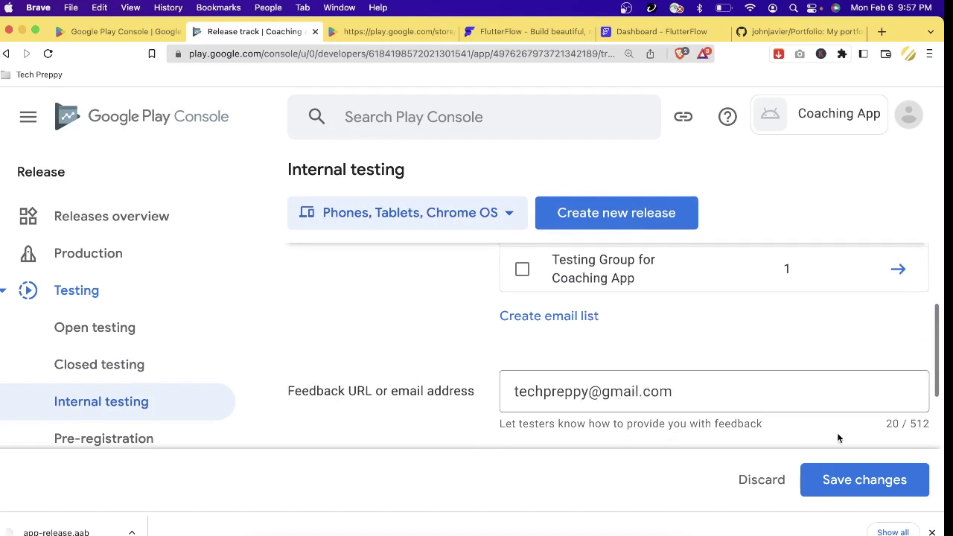
left_click(879, 480)
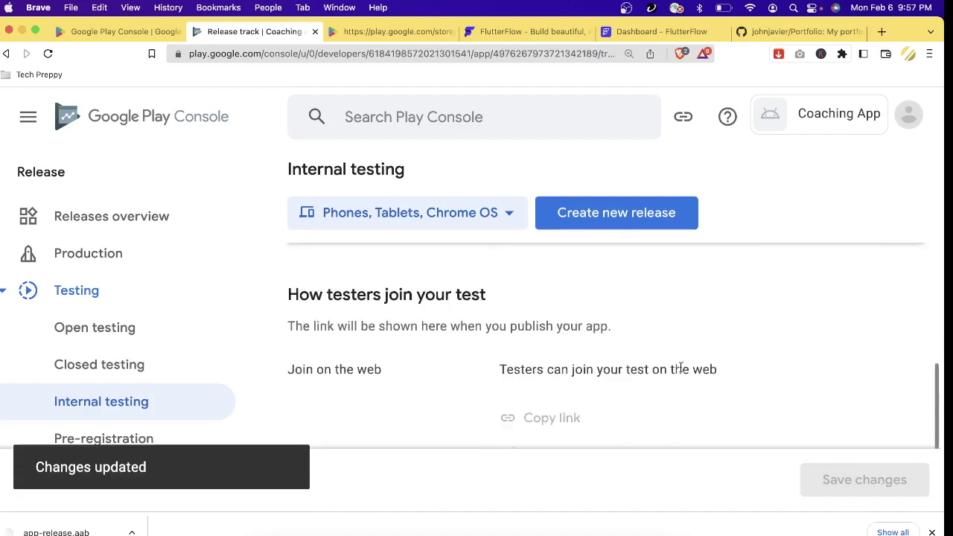
- Reload the internal testing page, confirm Select testers is done, and start a new release
scroll(681, 372, "down", 3)
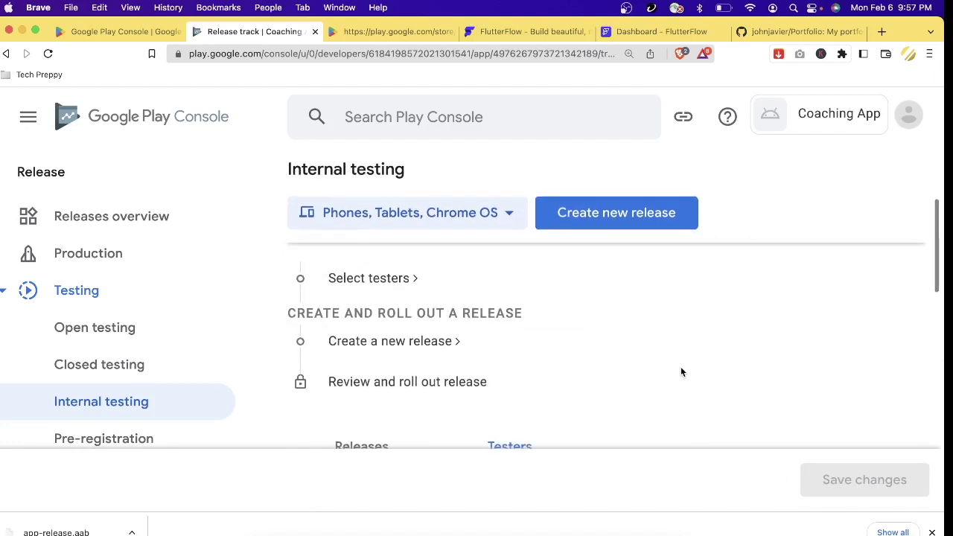
scroll(462, 336, "up", 1)
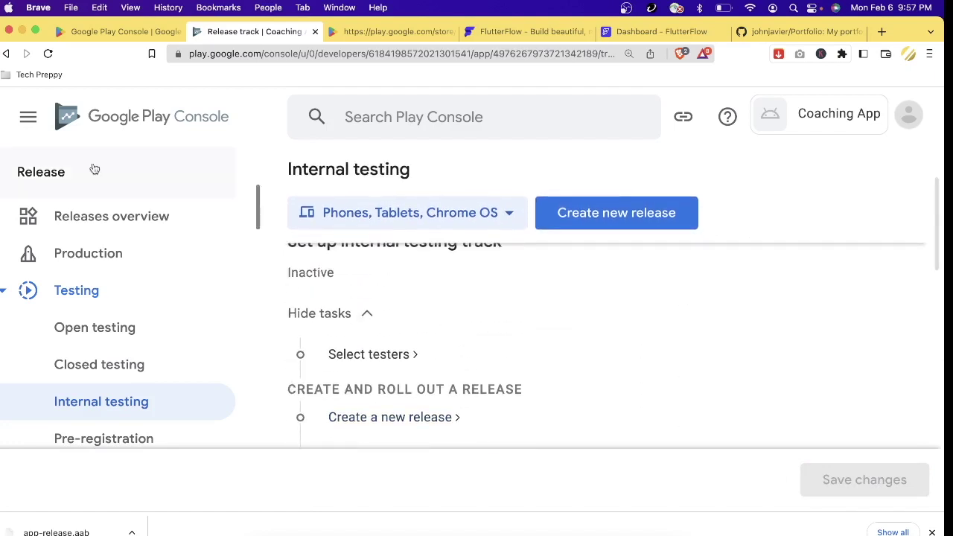
left_click(47, 53)
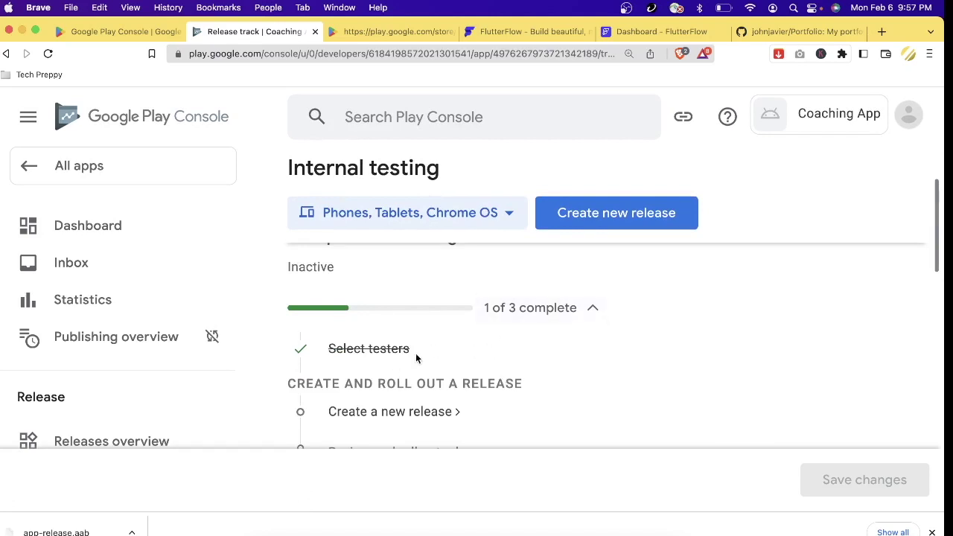
scroll(433, 333, "down", 2)
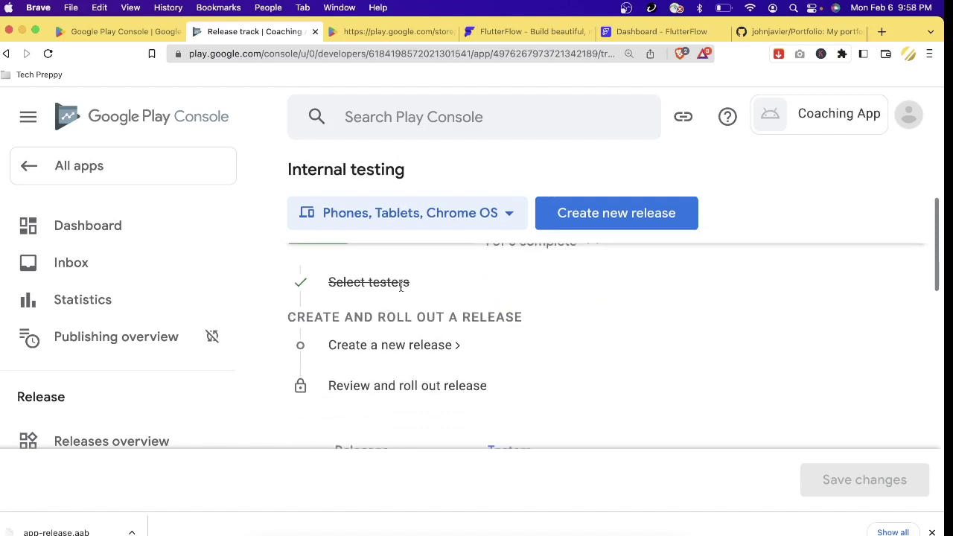
scroll(387, 313, "down", 1)
scroll(387, 313, "up", 2)
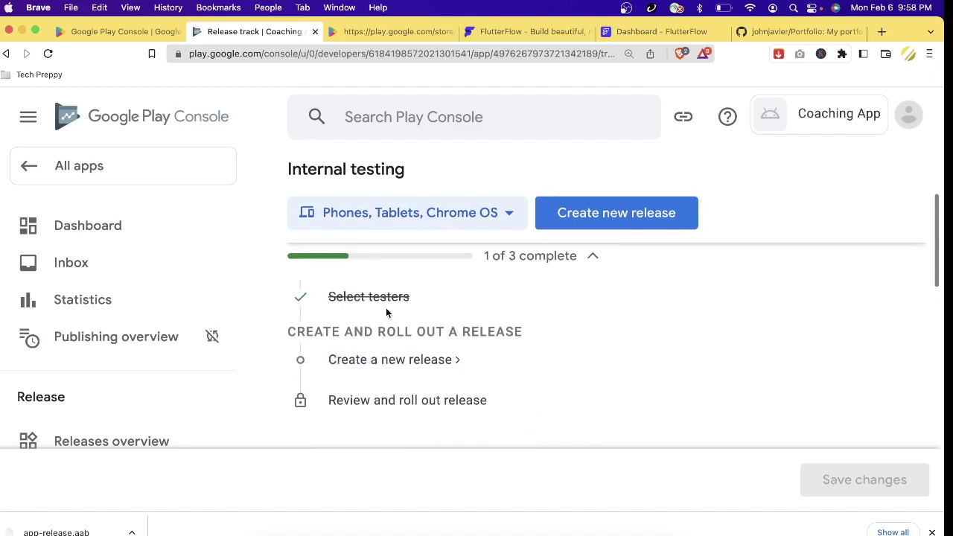
scroll(397, 330, "down", 2)
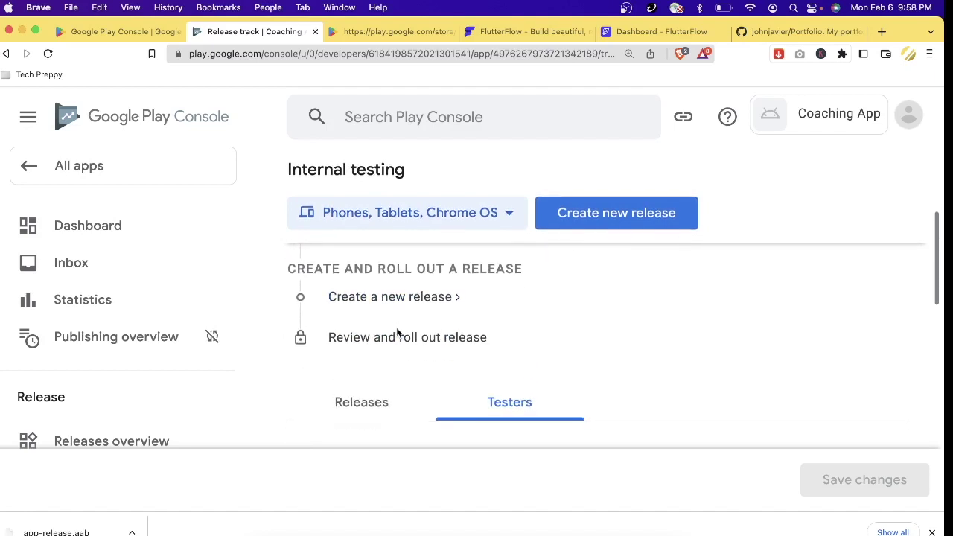
left_click(446, 308)
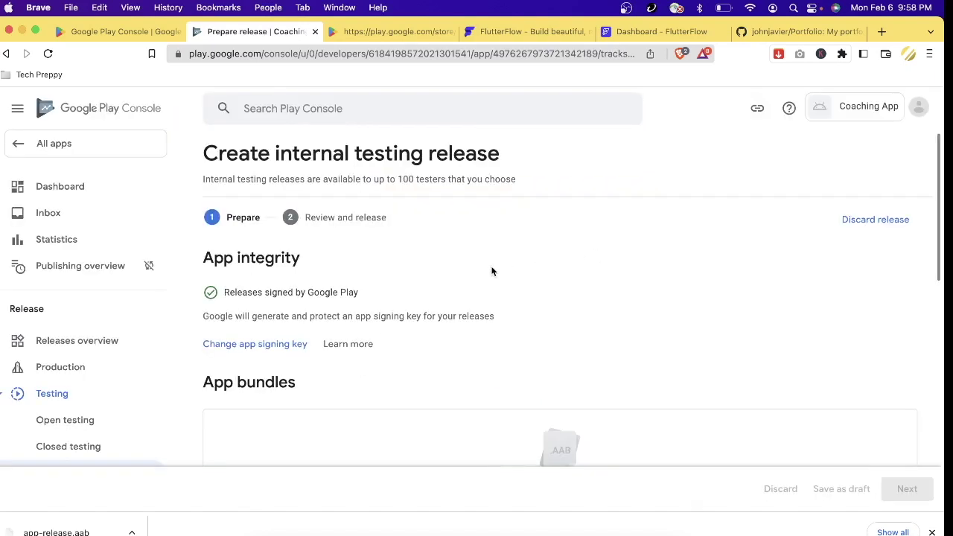
- Upload app-release.aab from Downloads as the release's app bundle
scroll(492, 271, "down", 1)
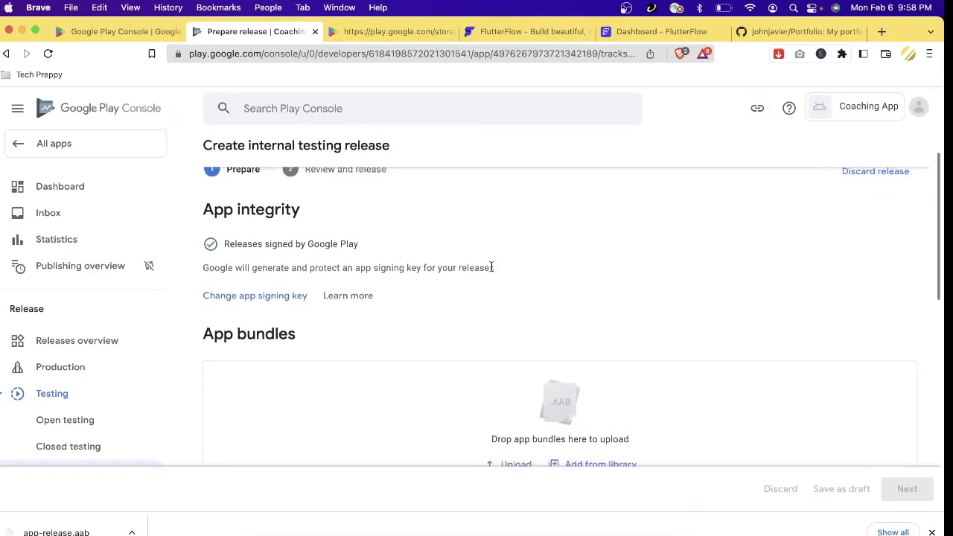
scroll(491, 270, "down", 2)
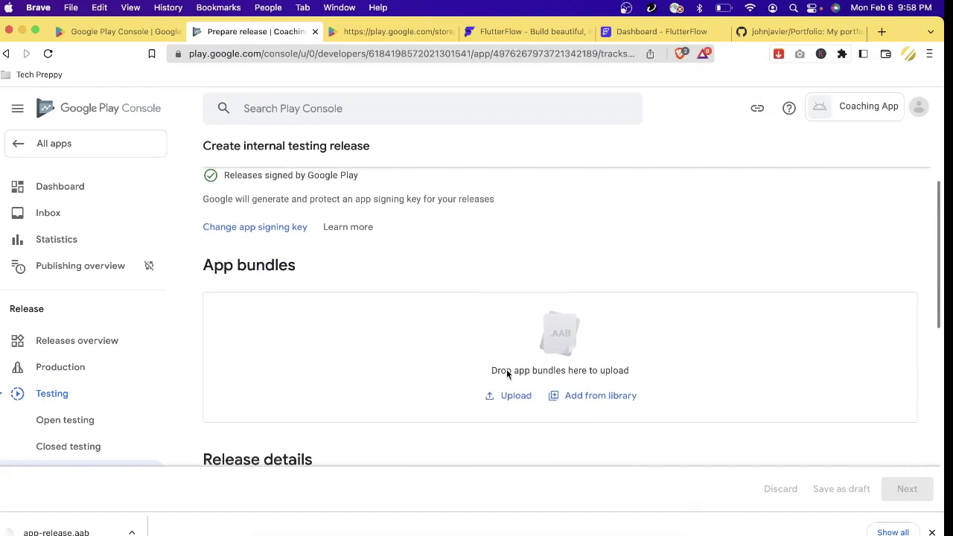
left_click(519, 400)
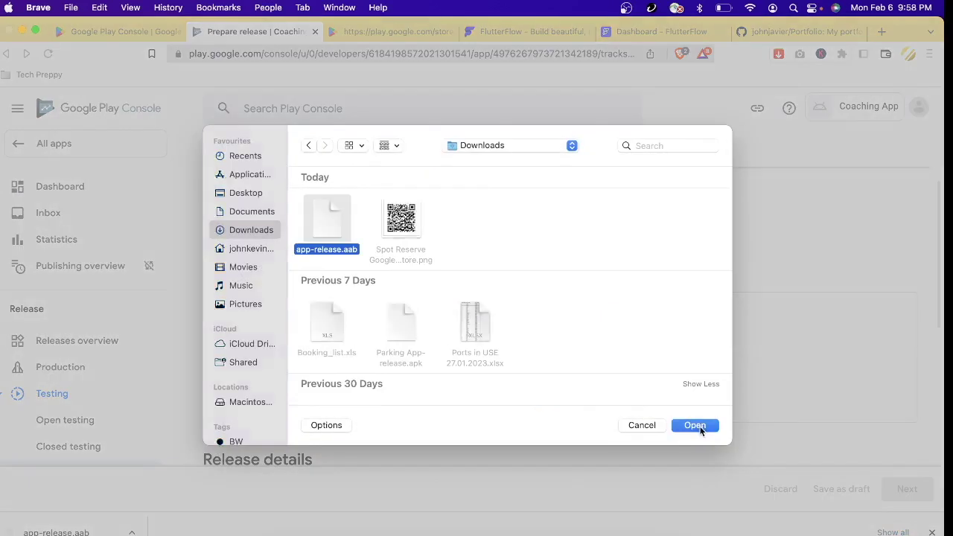
left_click(691, 424)
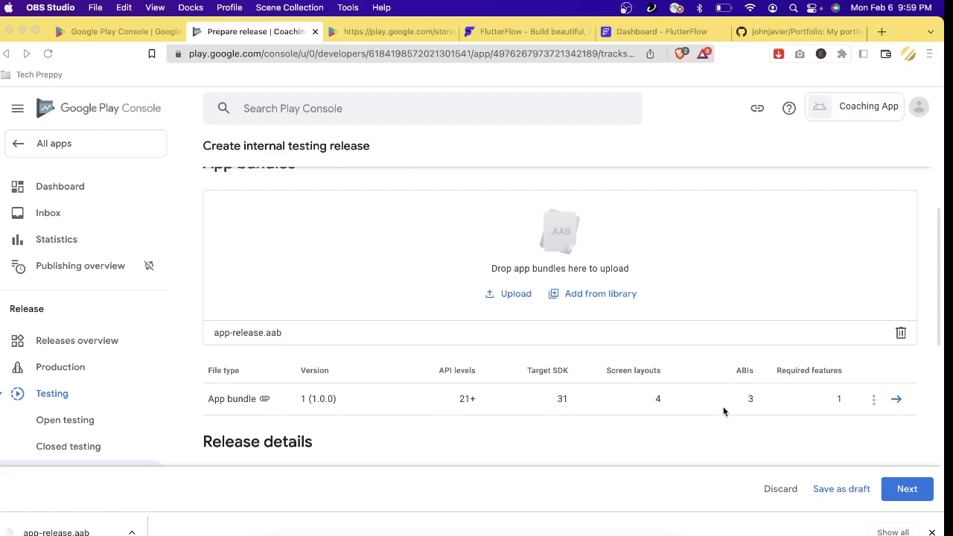
scroll(509, 431, "down", 3)
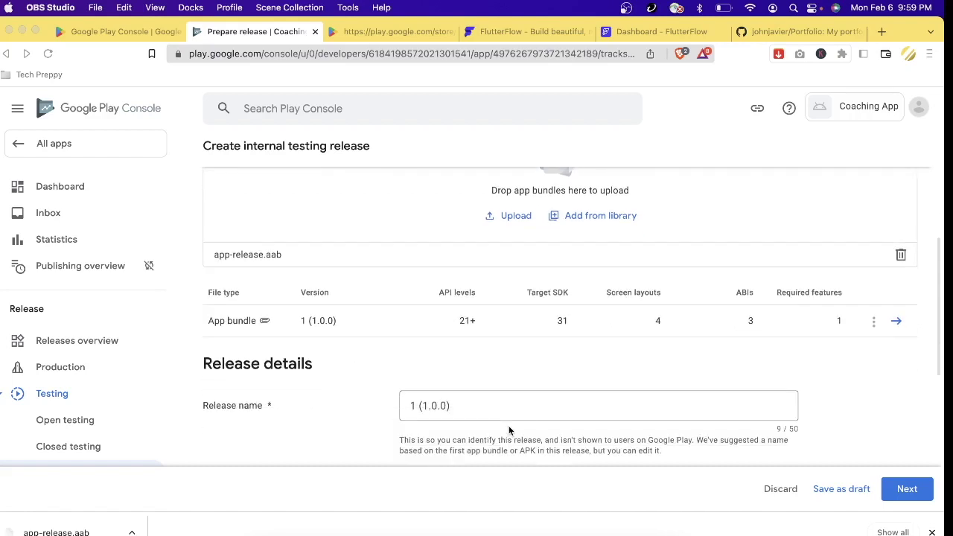
scroll(468, 376, "down", 1)
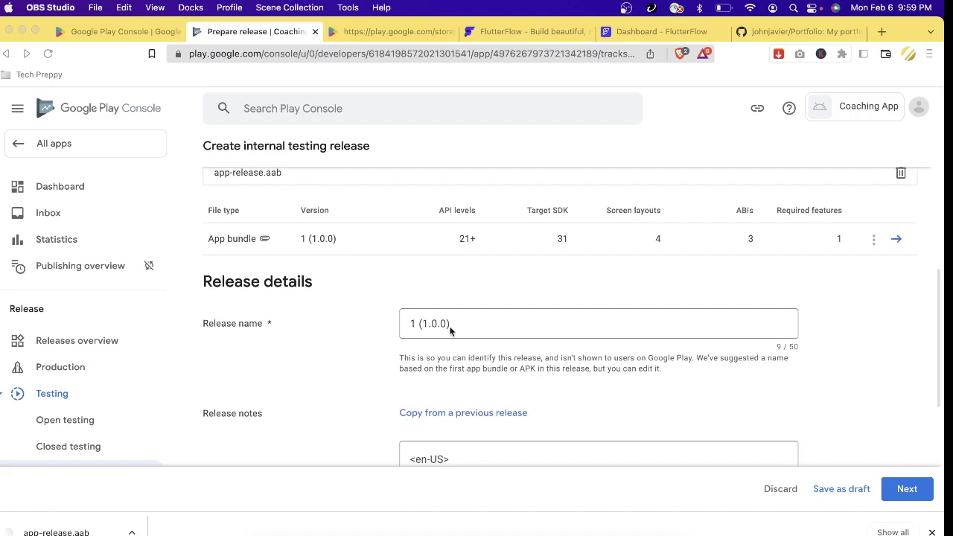
left_click(475, 323)
scroll(475, 323, "down", 1)
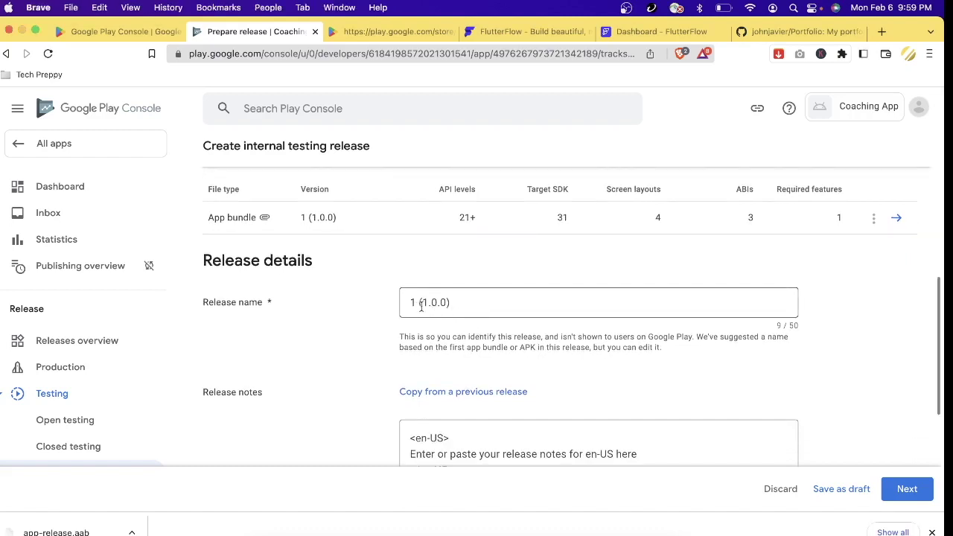
left_click_drag(420, 303, 462, 304)
left_click(453, 304)
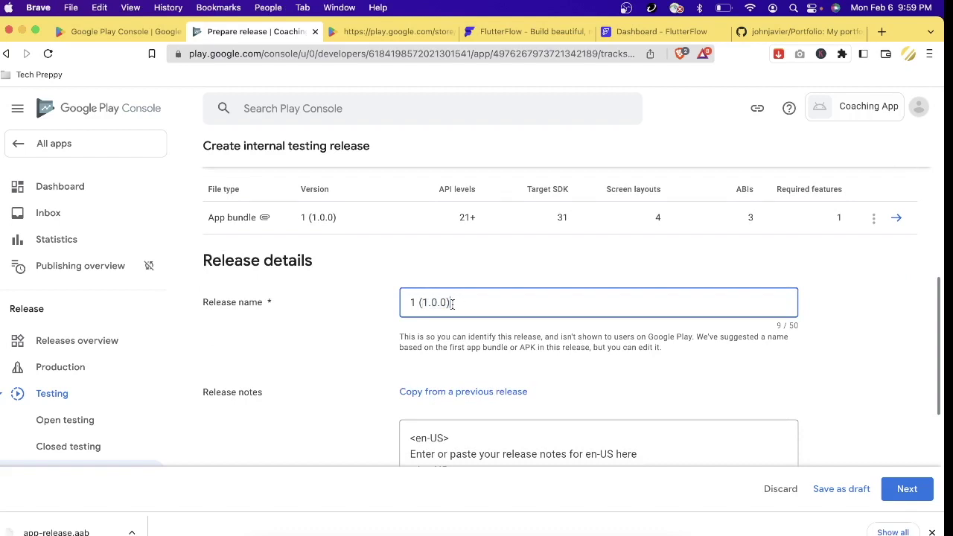
scroll(476, 388, "down", 4)
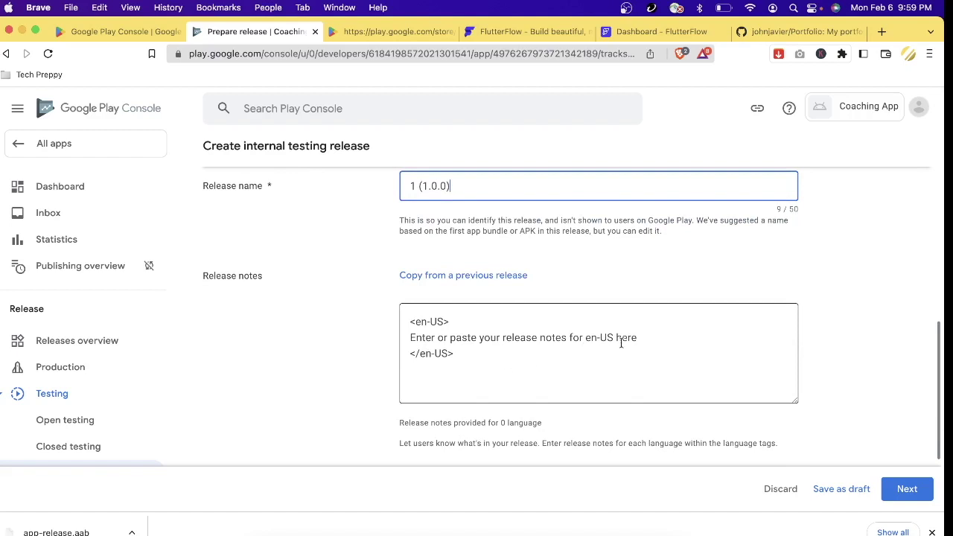
left_click_drag(655, 337, 409, 341)
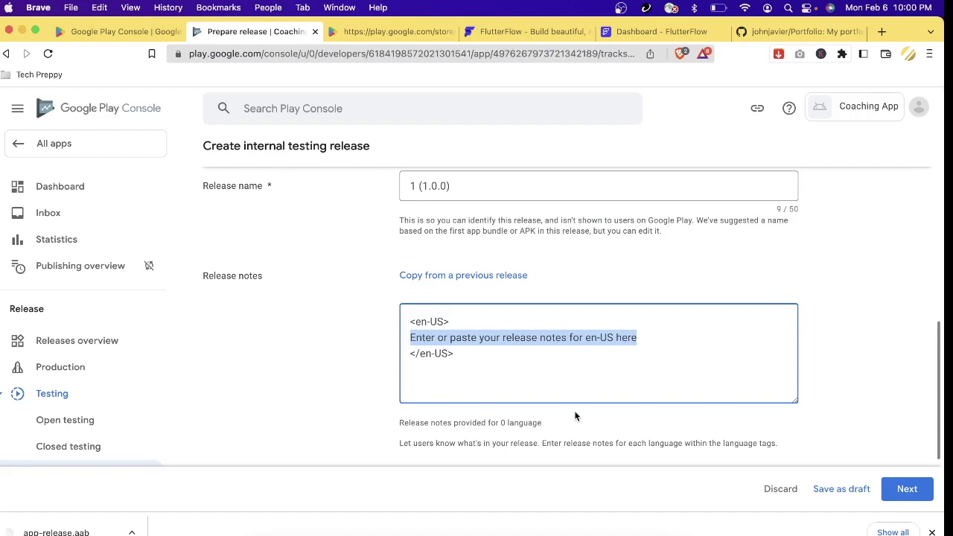
- Replace the en-US placeholder with 'This is my first submission to google play store' and continue
key("BackSpace")
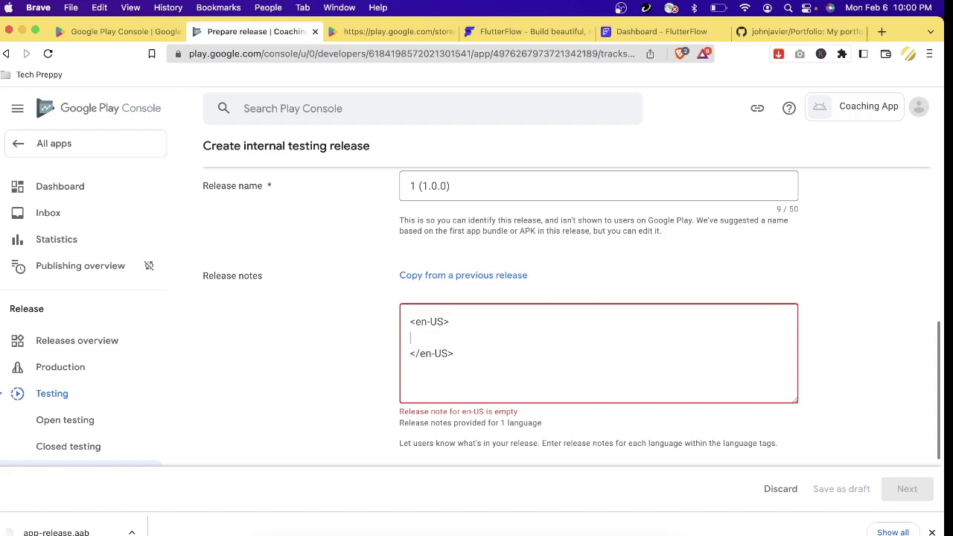
type("This is my f")
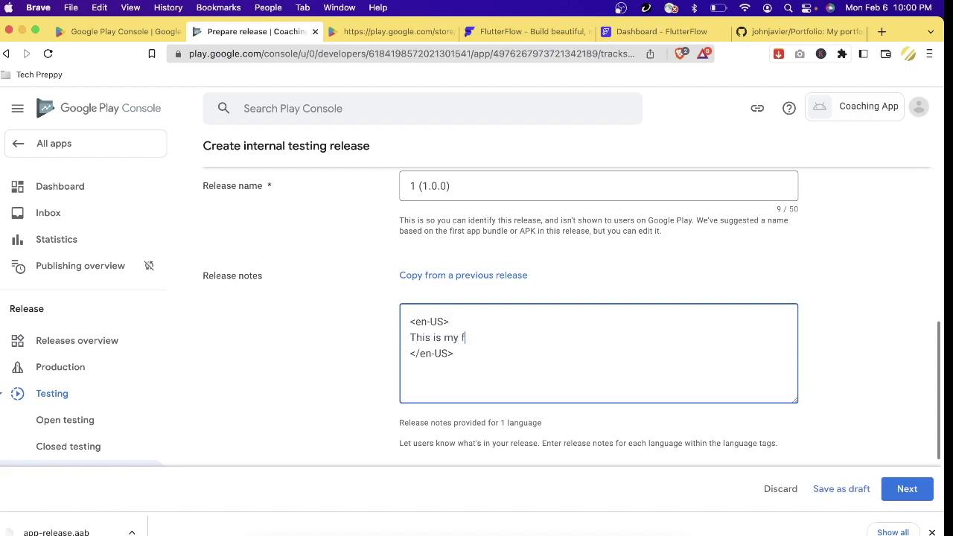
type("irst submission to g")
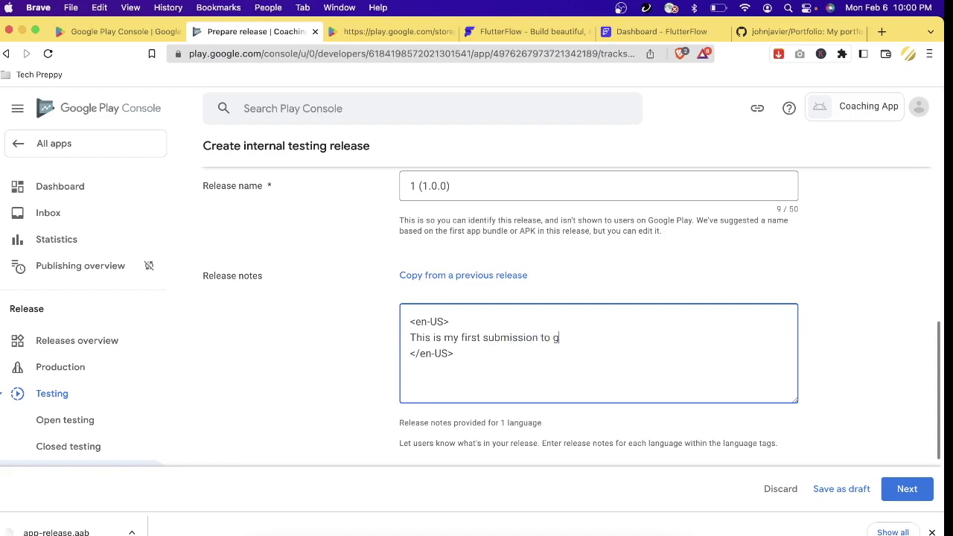
type("oogle play store")
scroll(895, 399, "down", 3)
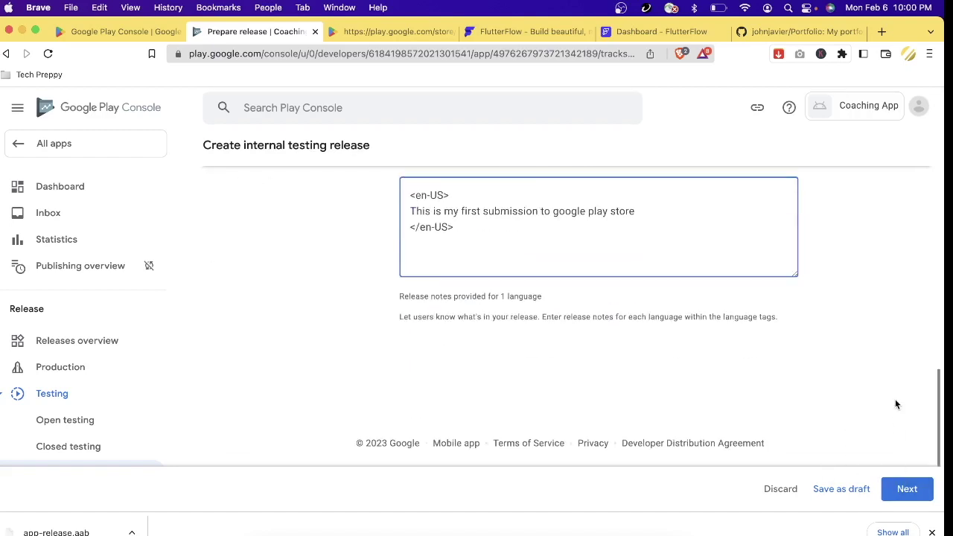
left_click(919, 490)
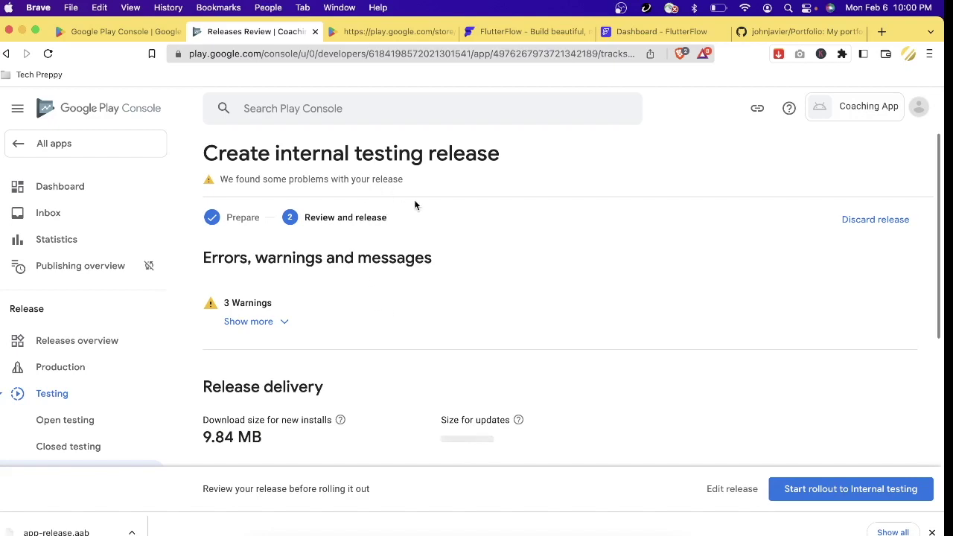
- Expand the 3 release warnings, including the advertising ID declaration, and read through them
left_click(289, 325)
scroll(378, 350, "down", 3)
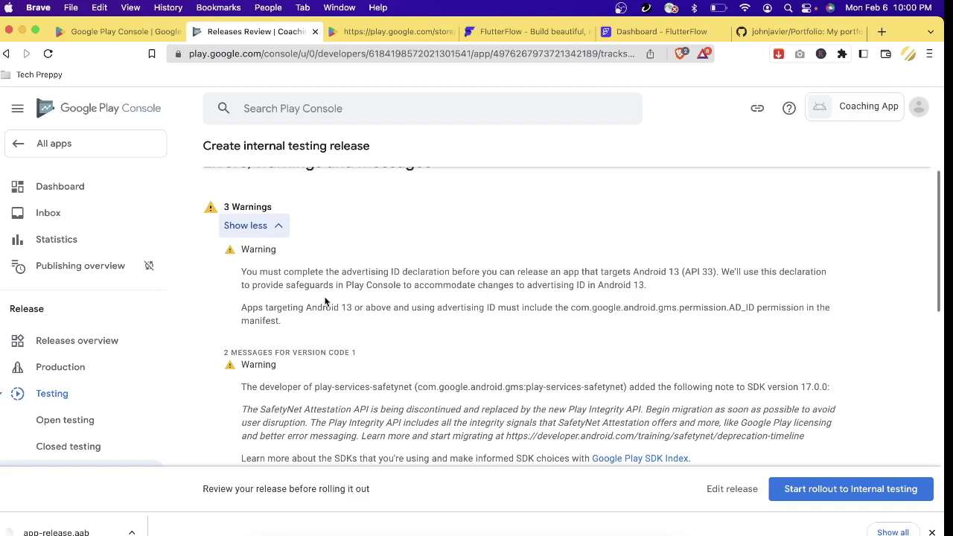
scroll(325, 301, "down", 1)
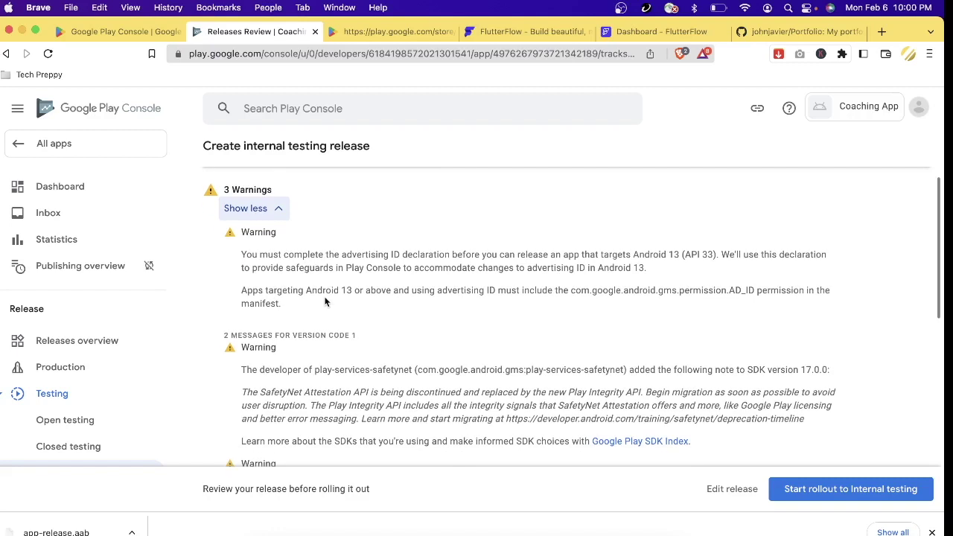
scroll(325, 301, "down", 1)
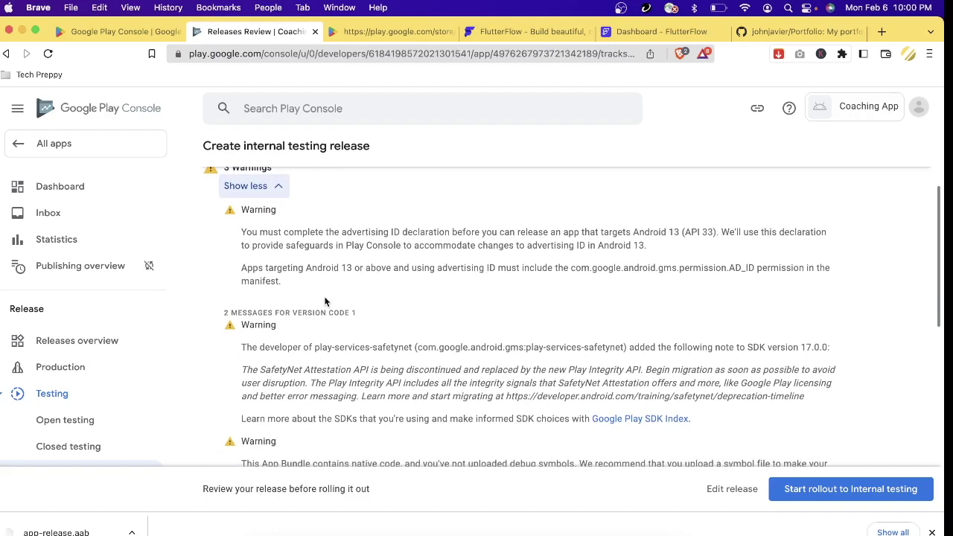
scroll(325, 301, "up", 1)
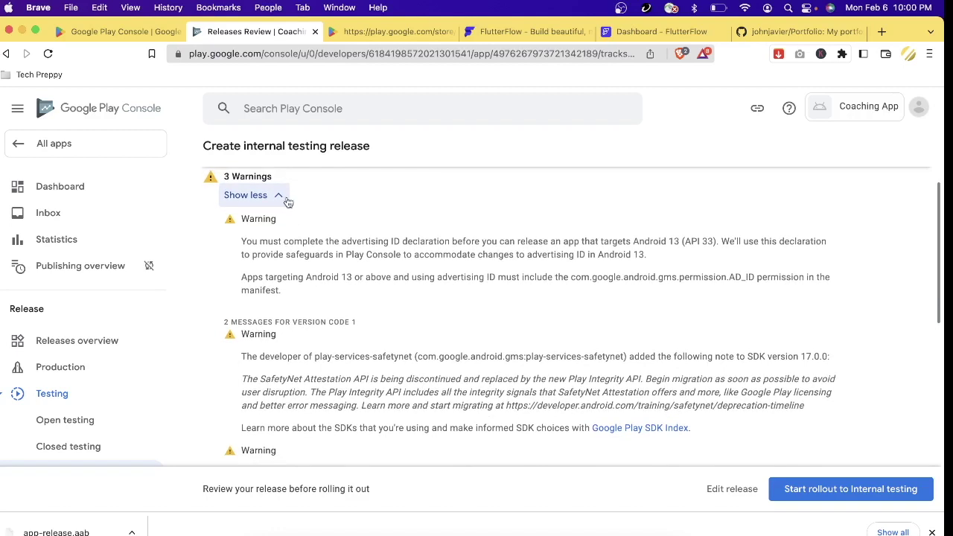
scroll(521, 313, "down", 10)
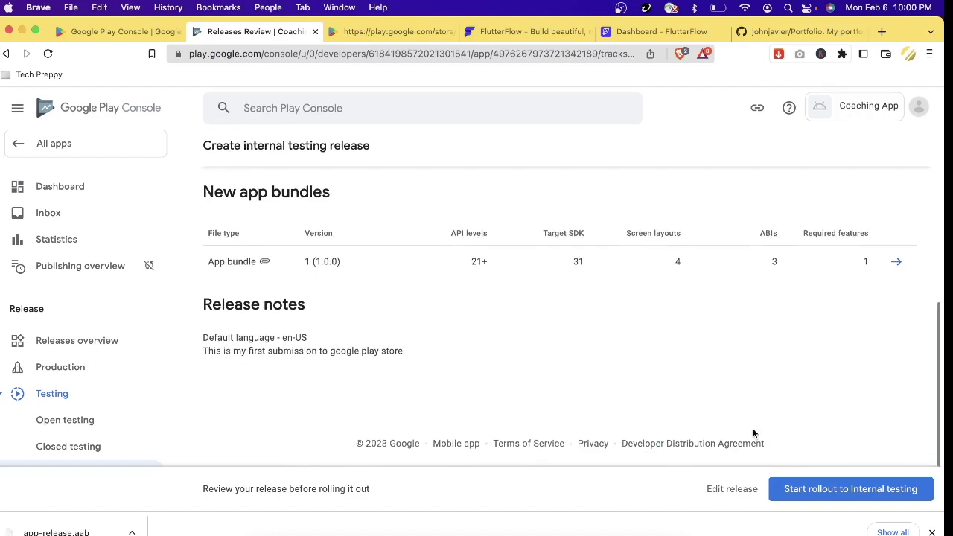
- Roll out release 1 (1.0.0) to internal testing and confirm the rollout
left_click(839, 495)
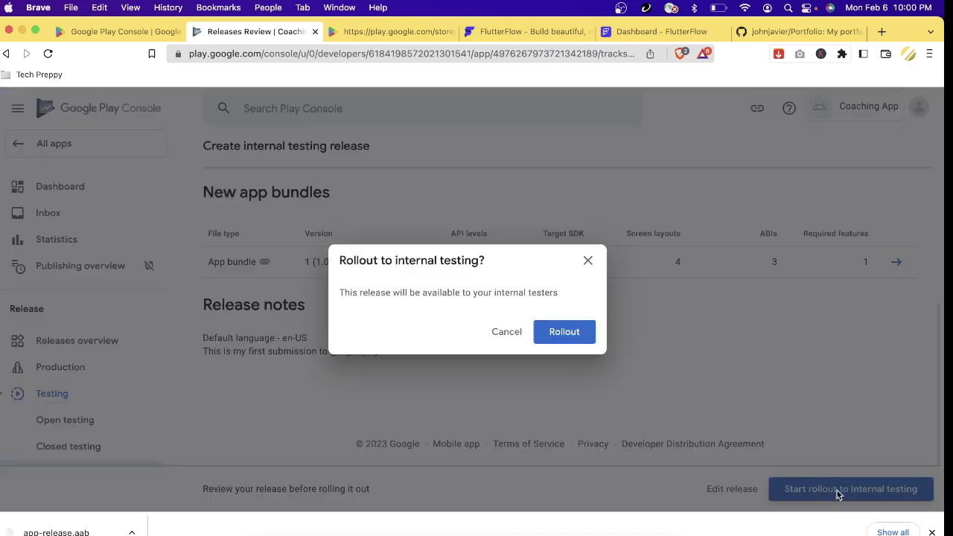
left_click(570, 334)
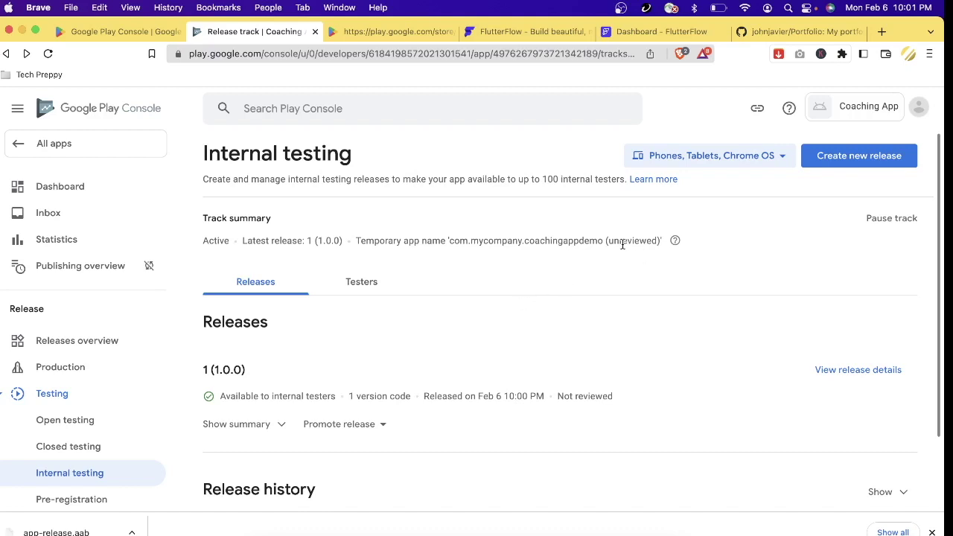
- Translate the word 'unreviewed' in the track summary, then go back to the Dashboard
left_click_drag(609, 240, 654, 241)
left_click(657, 261)
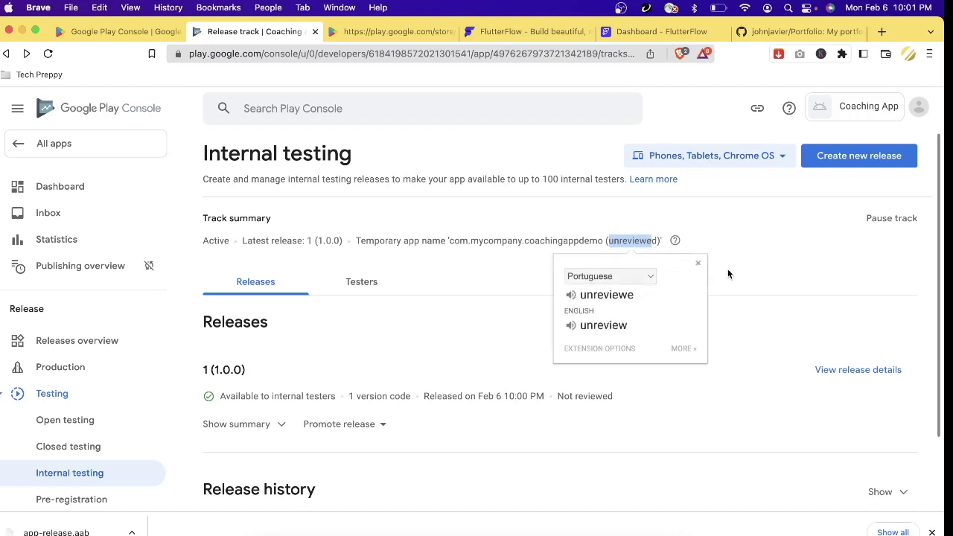
left_click(636, 242)
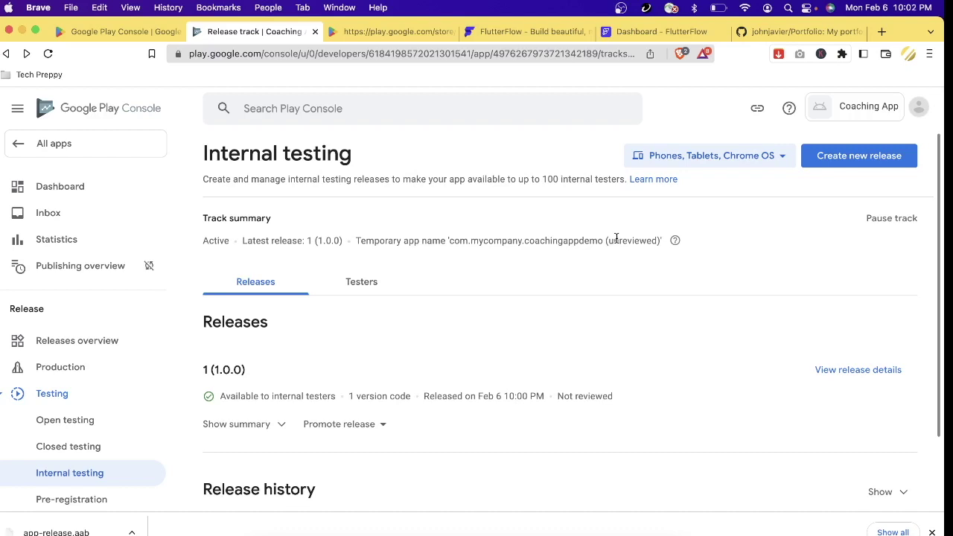
left_click(96, 195)
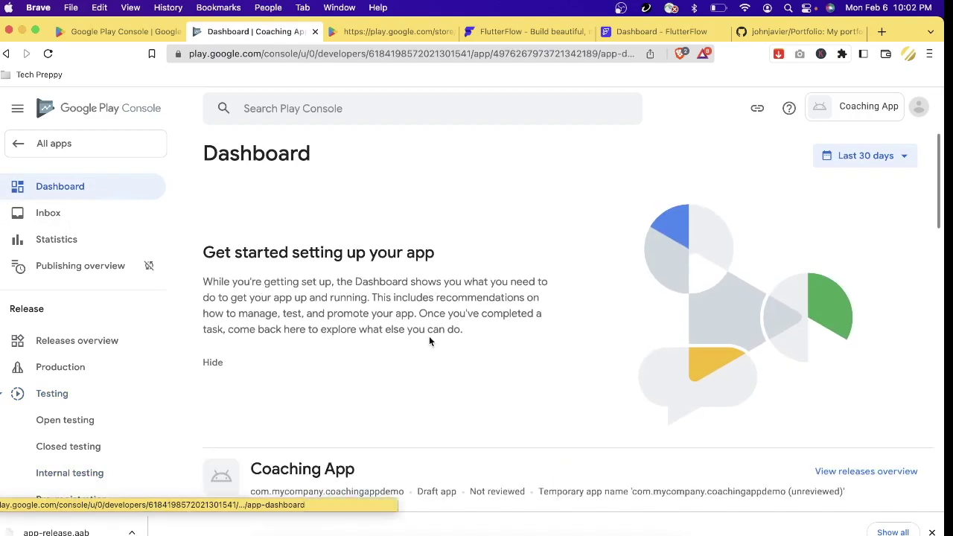
- Expand Set up your app's task list and scroll from privacy policy to store listing
scroll(429, 341, "down", 5)
scroll(327, 305, "down", 5)
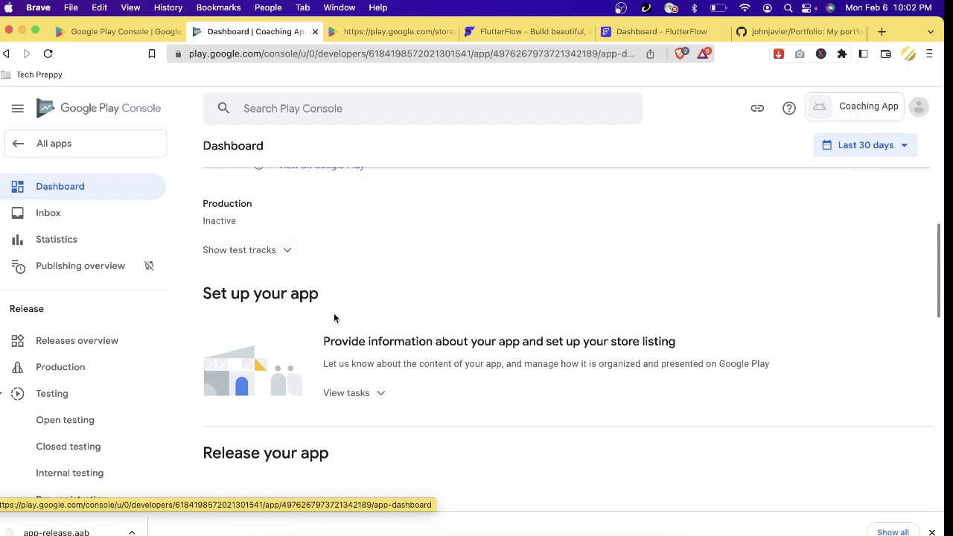
scroll(333, 313, "down", 3)
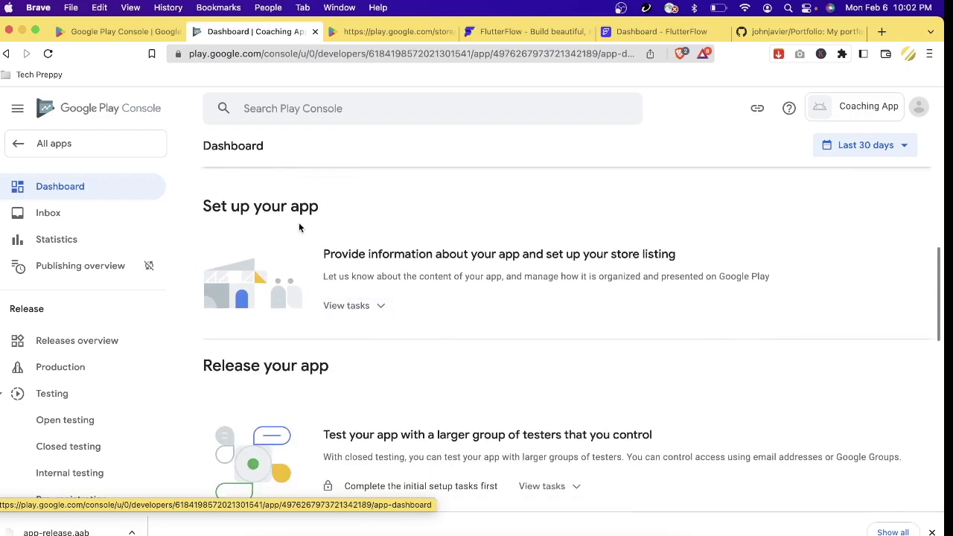
left_click(382, 307)
scroll(522, 369, "down", 4)
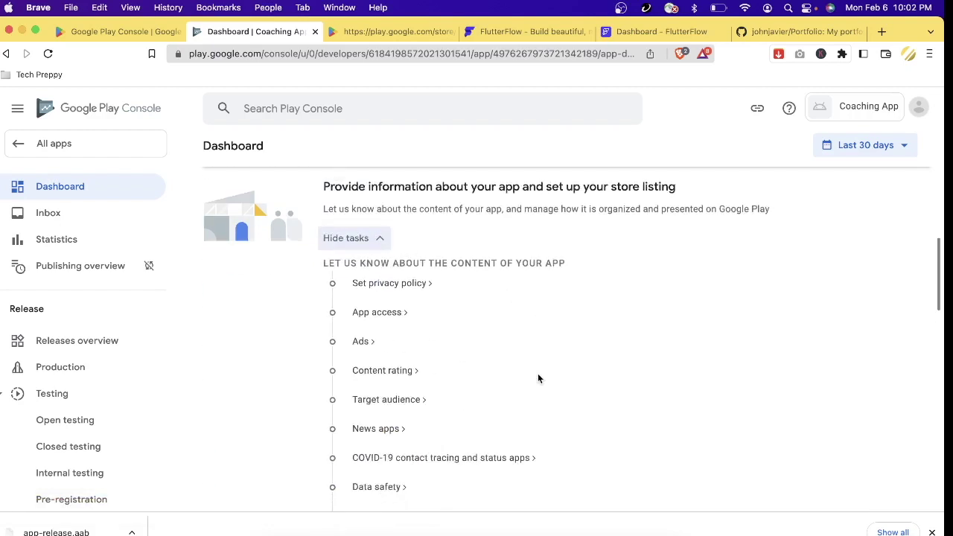
scroll(538, 376, "down", 4)
scroll(538, 376, "up", 5)
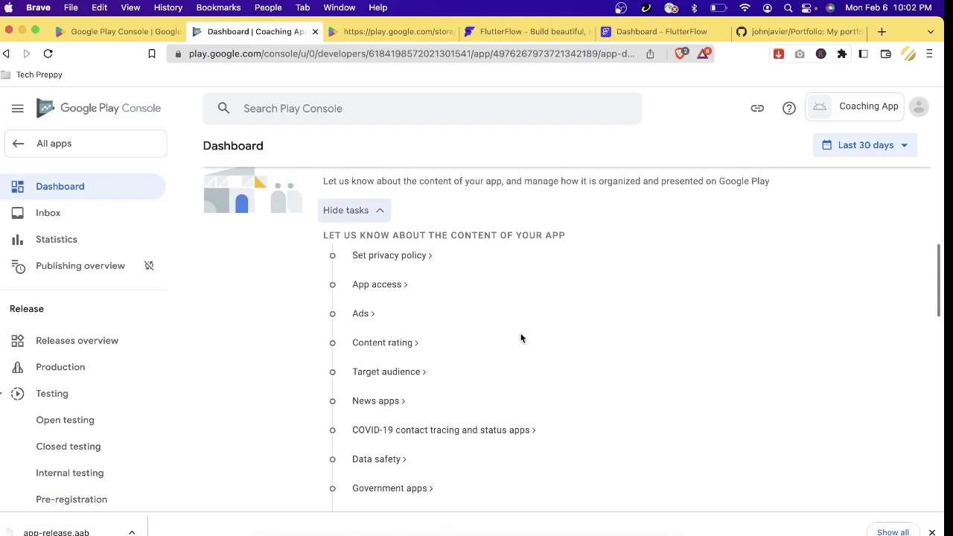
scroll(521, 339, "down", 2)
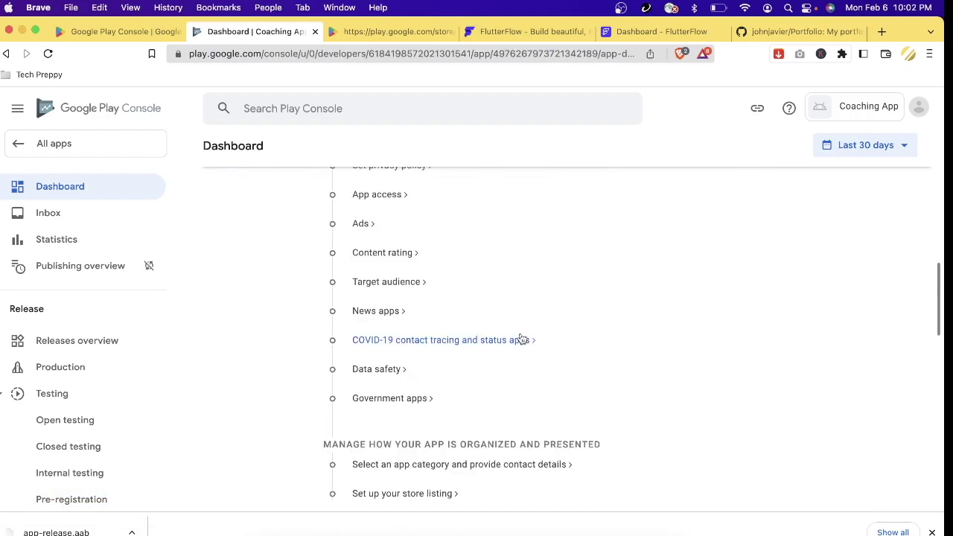
scroll(432, 333, "up", 4)
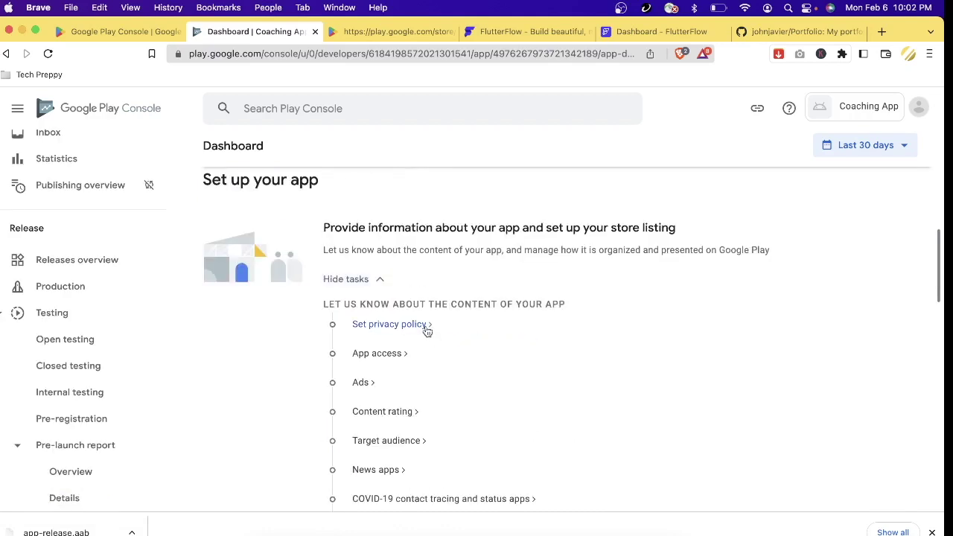
- Paste the GitHub-hosted privacy policy PDF link as the Privacy policy URL and save
left_click(390, 325)
left_click(390, 288)
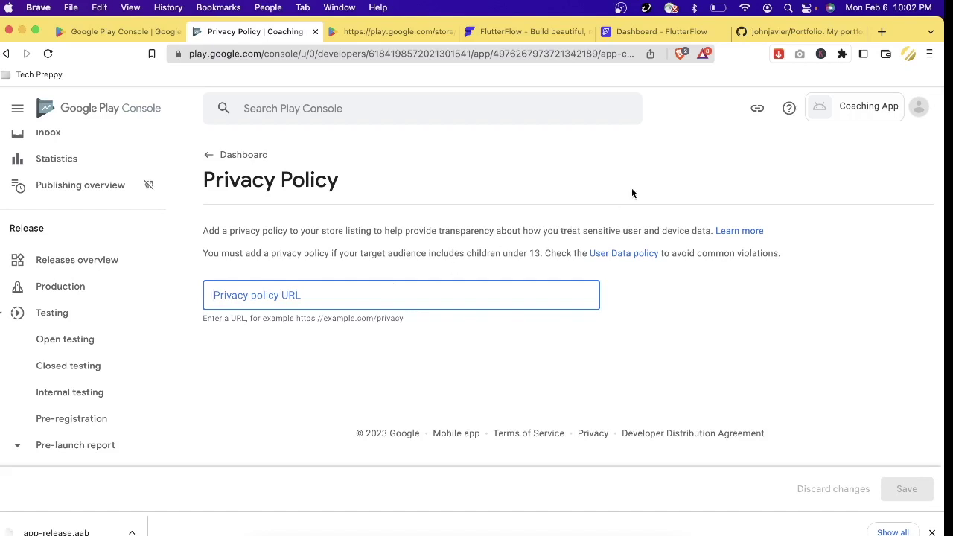
left_click(840, 32)
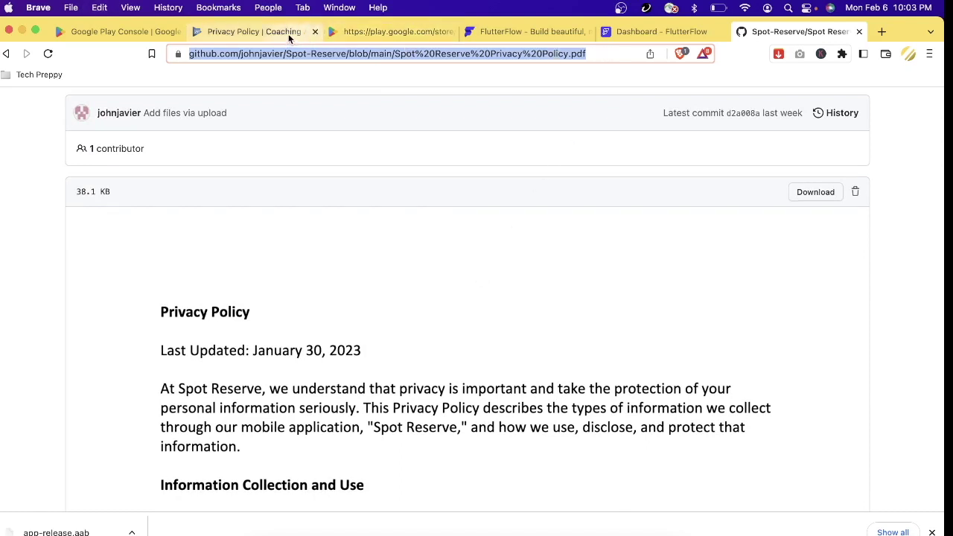
left_click(372, 32)
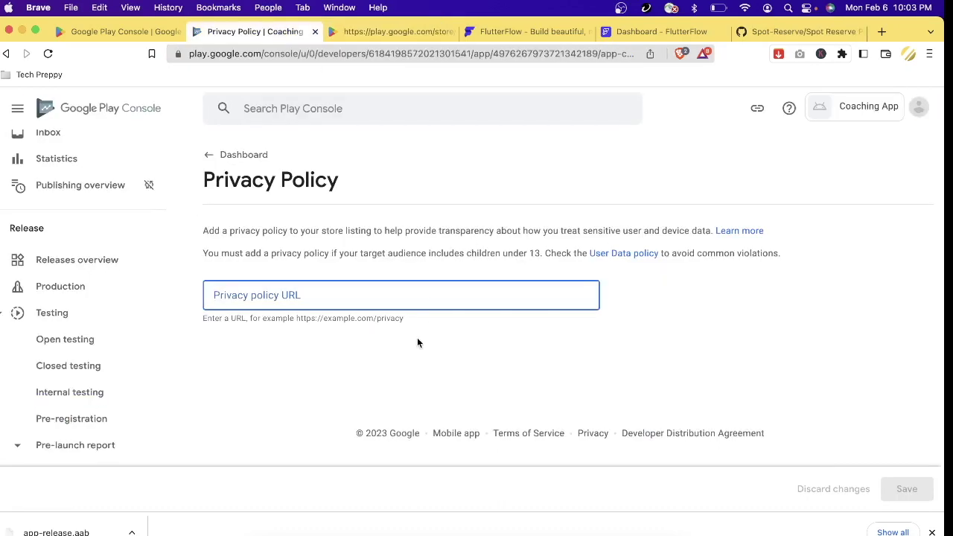
left_click(906, 489)
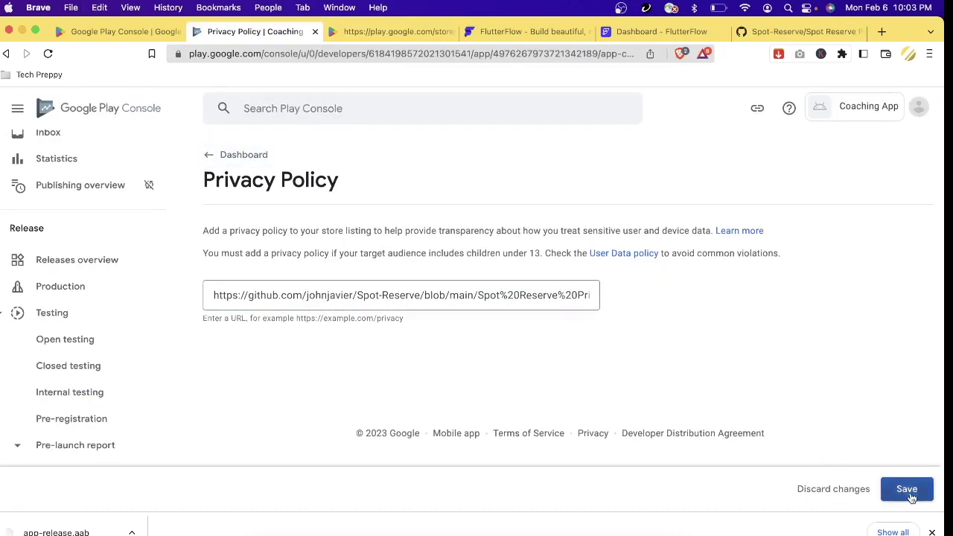
left_click(243, 155)
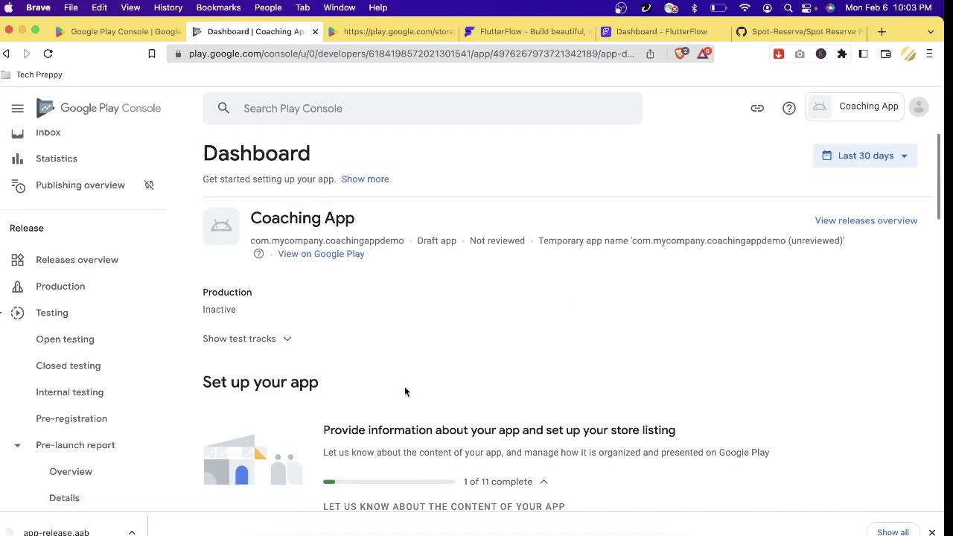
- Scroll the Set up your app checklist to confirm Set privacy policy is checked off
scroll(404, 388, "down", 5)
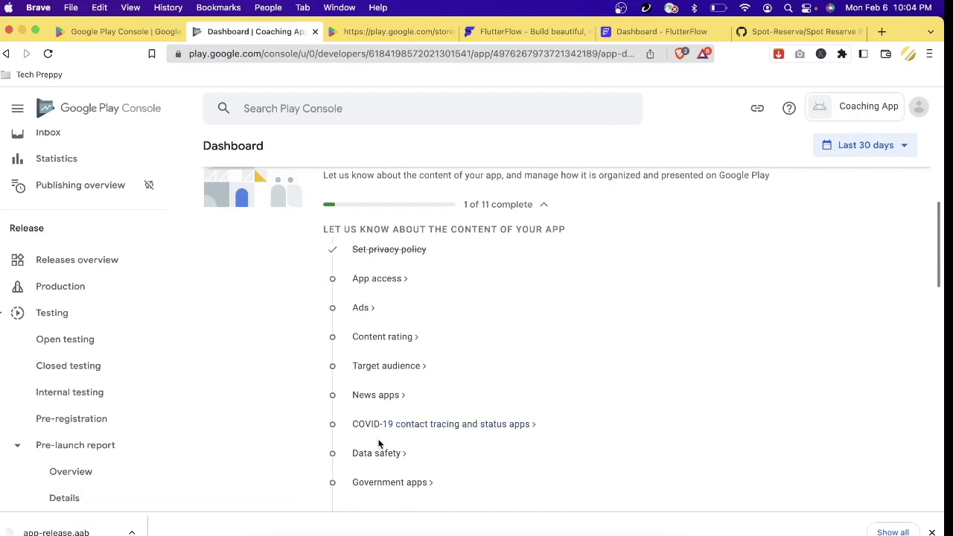
scroll(380, 443, "down", 3)
scroll(378, 445, "up", 1)
scroll(378, 444, "up", 1)
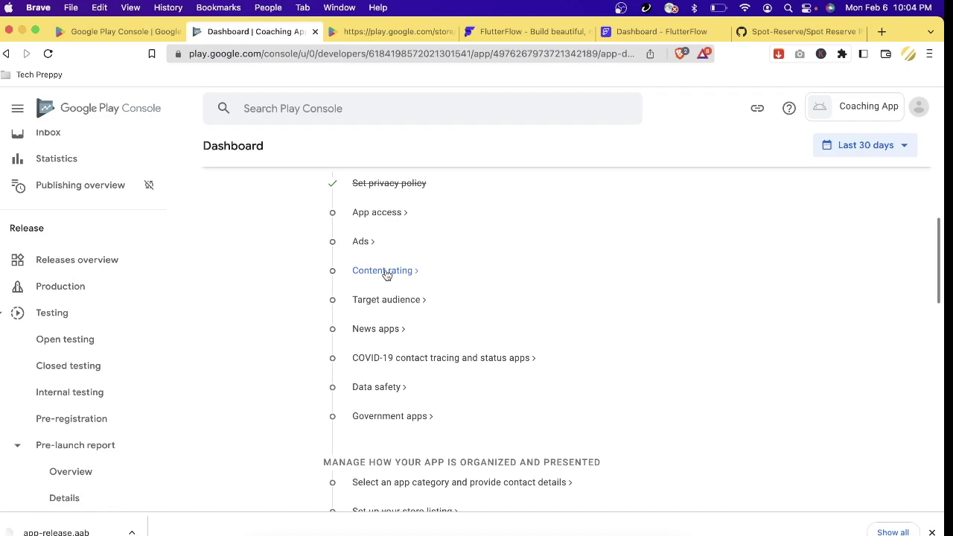
scroll(395, 290, "down", 3)
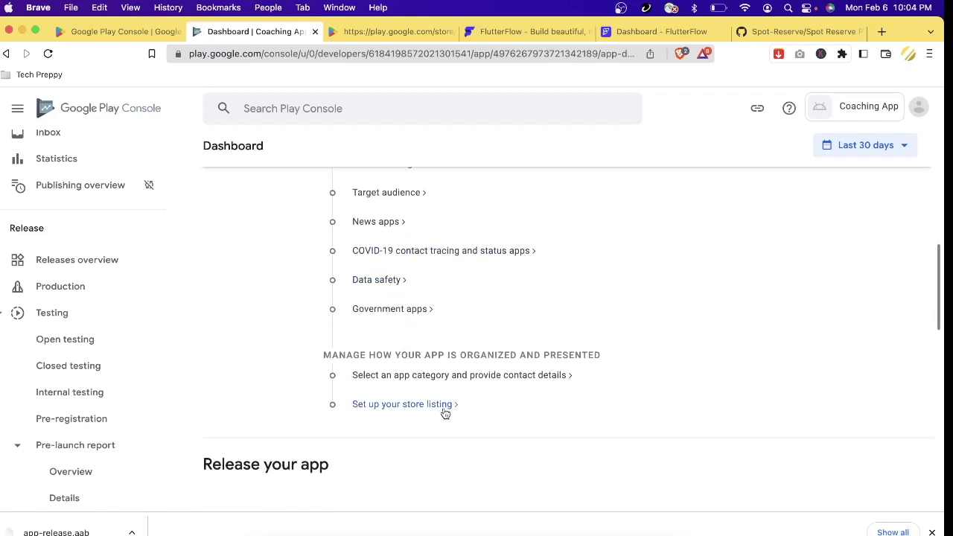
- Open the Coaching App's main store listing and review the Short description field
left_click(402, 405)
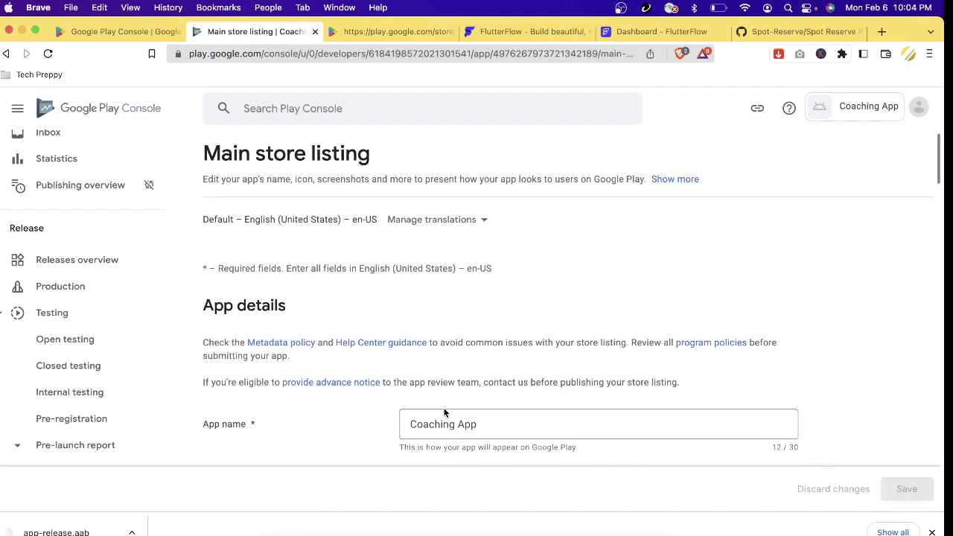
scroll(445, 413, "down", 2)
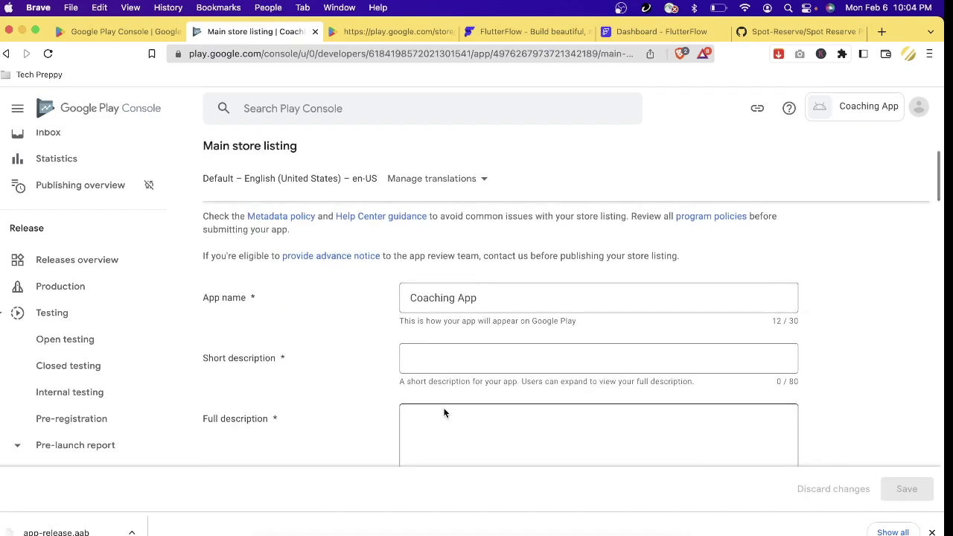
left_click(471, 355)
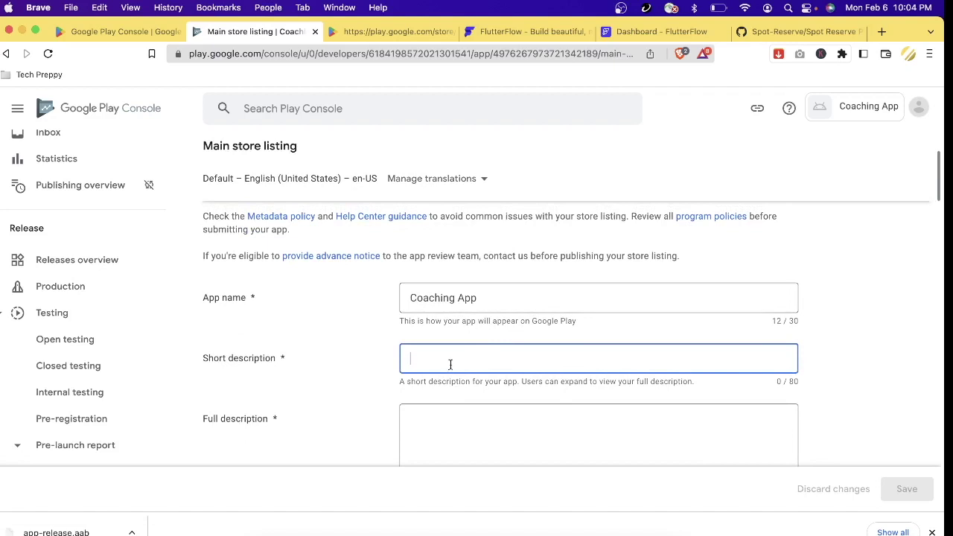
scroll(449, 366, "down", 1)
scroll(449, 366, "down", 1)
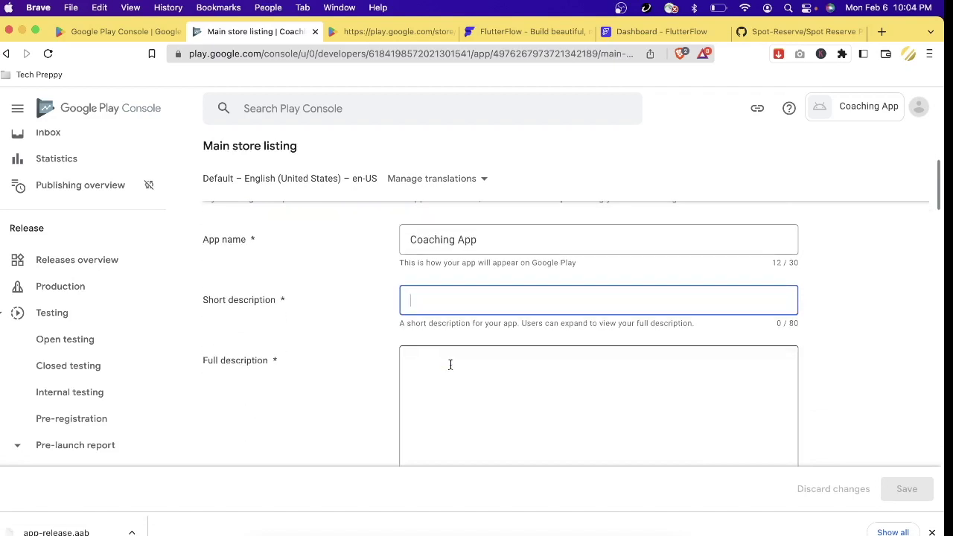
- Review the Full description field and the app icon requirements under Graphics
left_click(452, 361)
scroll(453, 359, "down", 3)
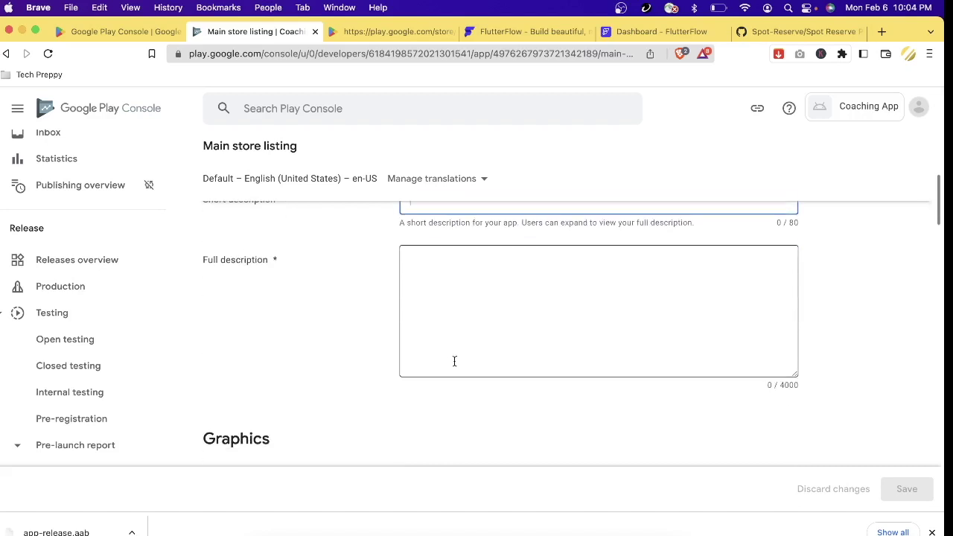
scroll(454, 361, "down", 8)
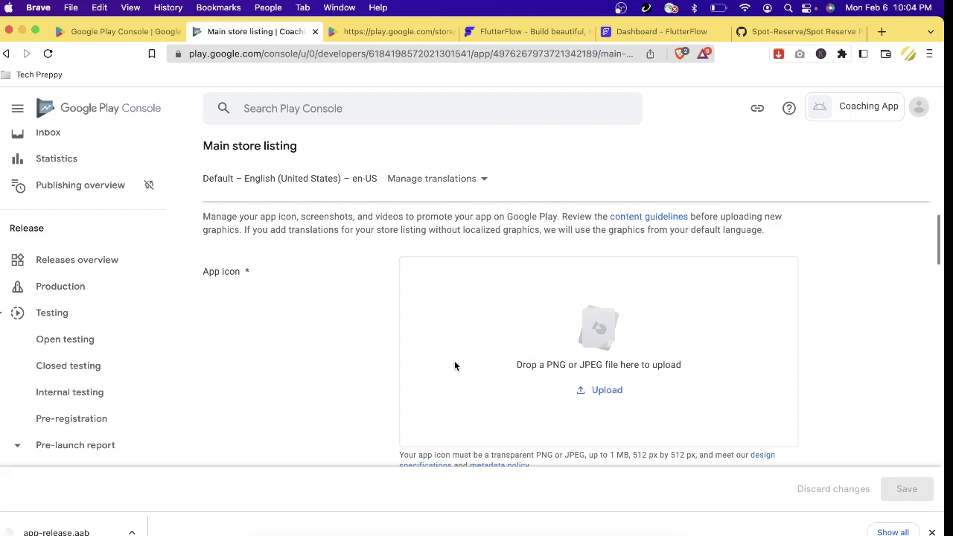
scroll(455, 365, "down", 4)
scroll(454, 365, "up", 20)
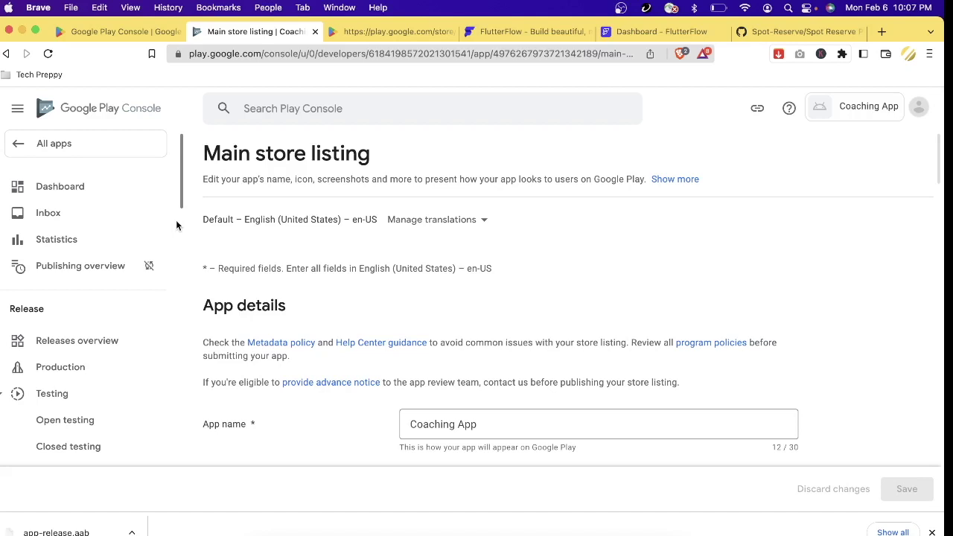
- Open Repel Mosquito by Sound's policy status and view its Deceptive behaviour rejection details
left_click(18, 152)
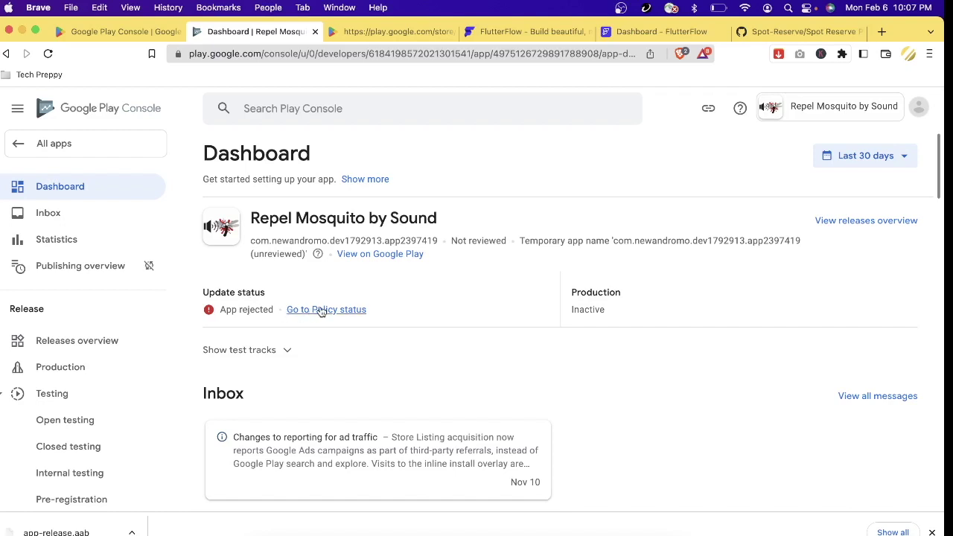
left_click(322, 312)
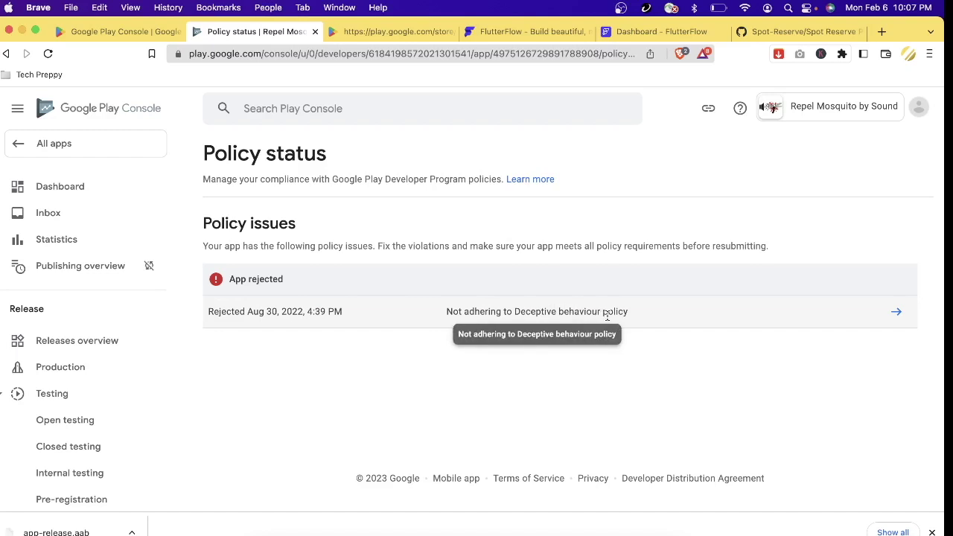
left_click(898, 315)
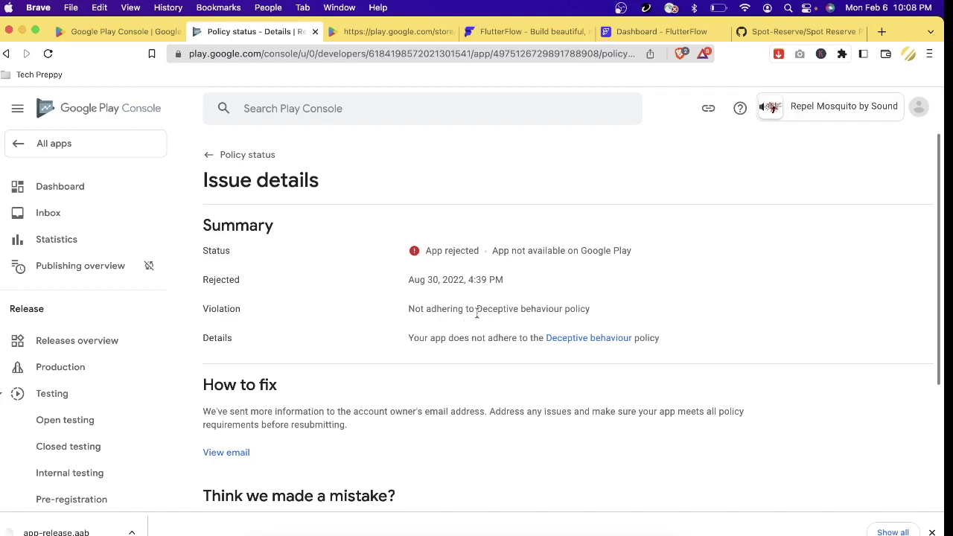
scroll(432, 438, "down", 3)
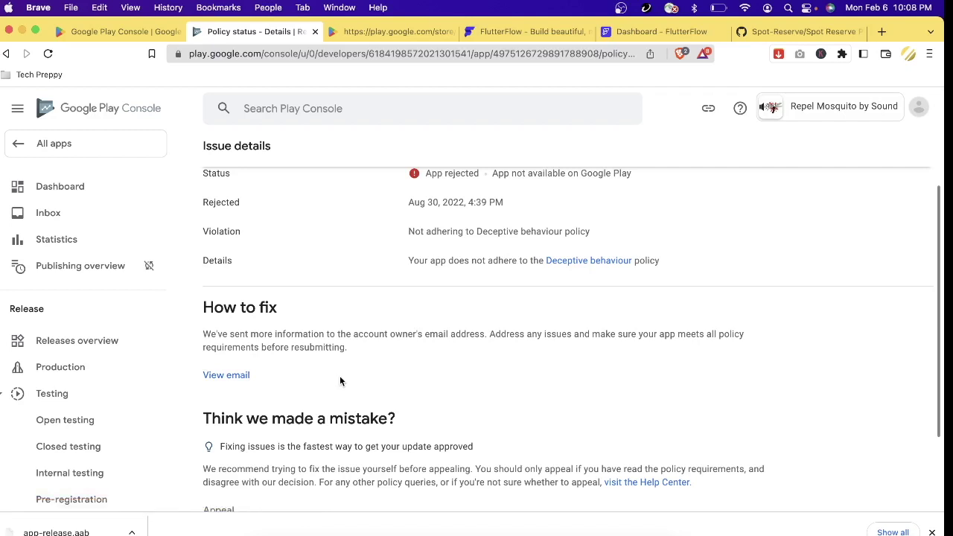
scroll(339, 379, "up", 2)
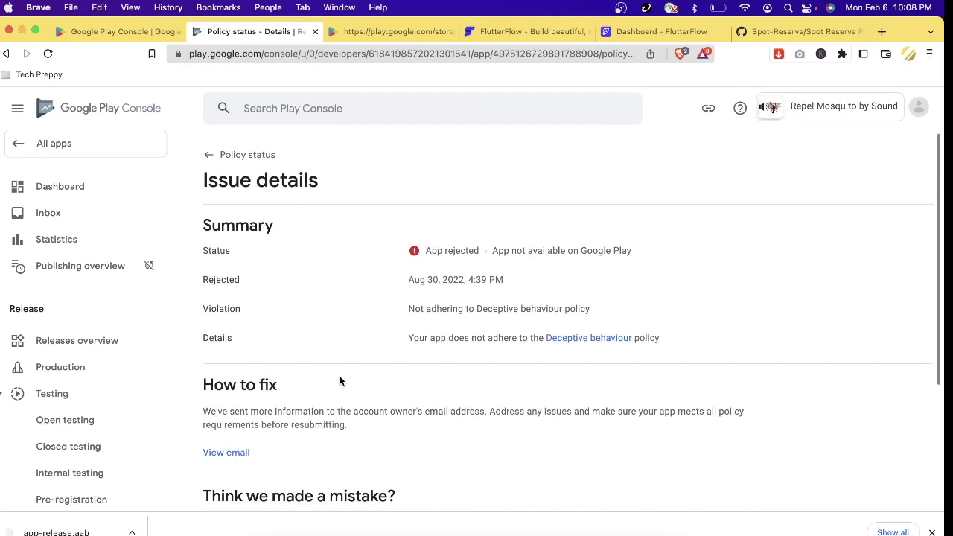
scroll(736, 257, "down", 1)
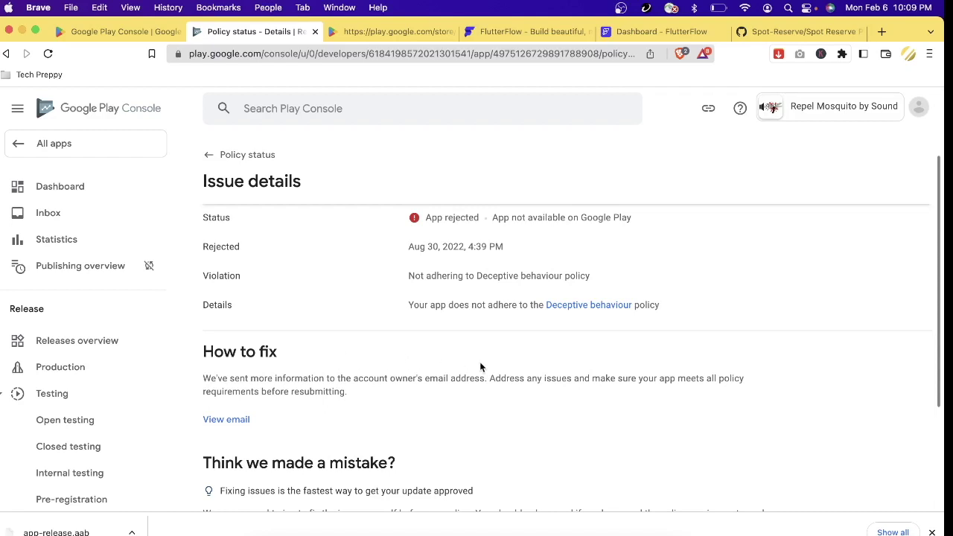
scroll(480, 367, "down", 3)
scroll(140, 385, "down", 3)
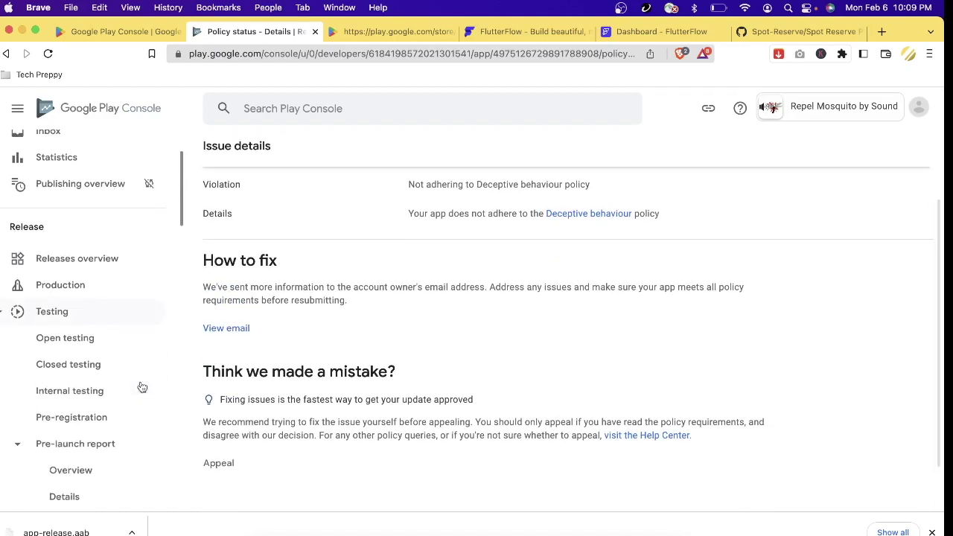
scroll(136, 350, "up", 2)
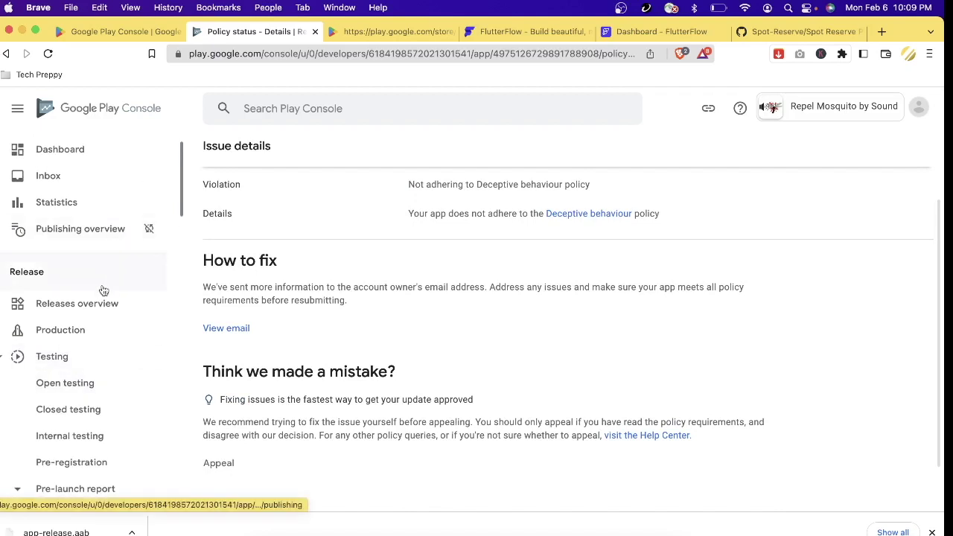
- Open Repel Mosquito by Sound's rejected Open Testing Release, bundle 1003 (1.0.1), from Releases overview
left_click(95, 303)
scroll(625, 322, "down", 5)
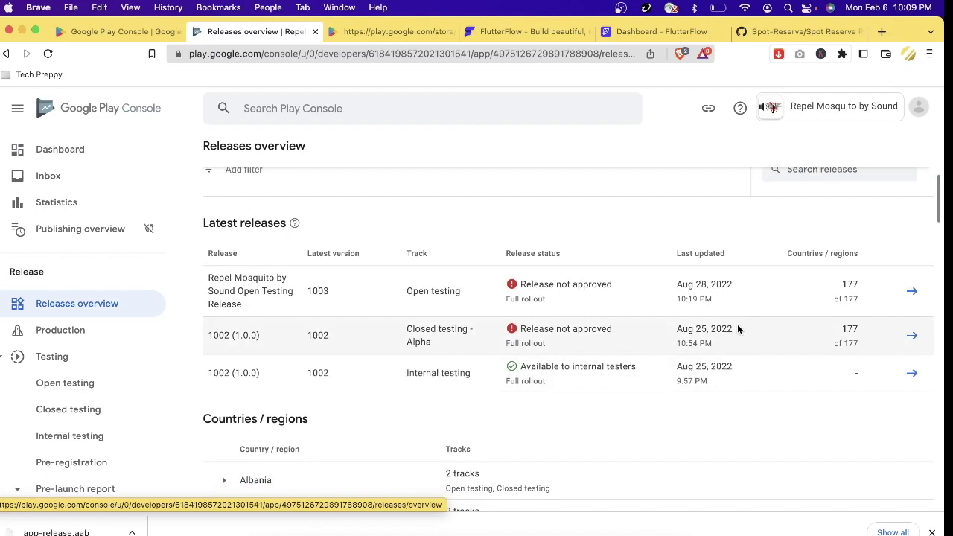
left_click(912, 290)
scroll(581, 425, "down", 2)
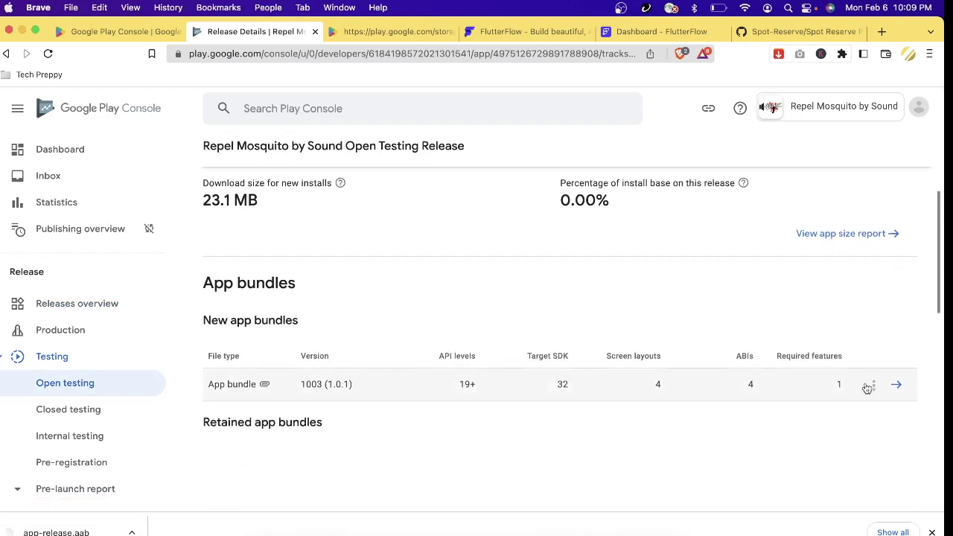
scroll(743, 409, "down", 3)
scroll(747, 413, "up", 6)
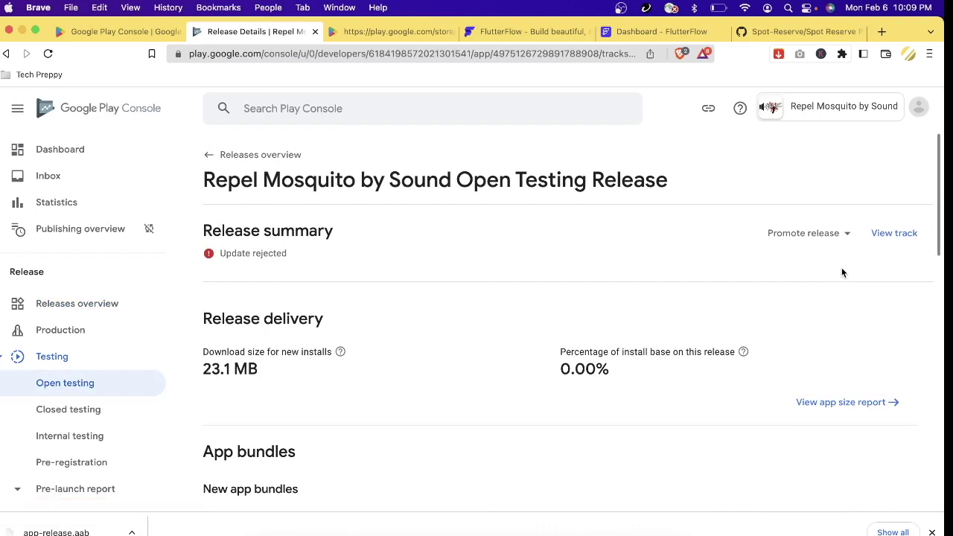
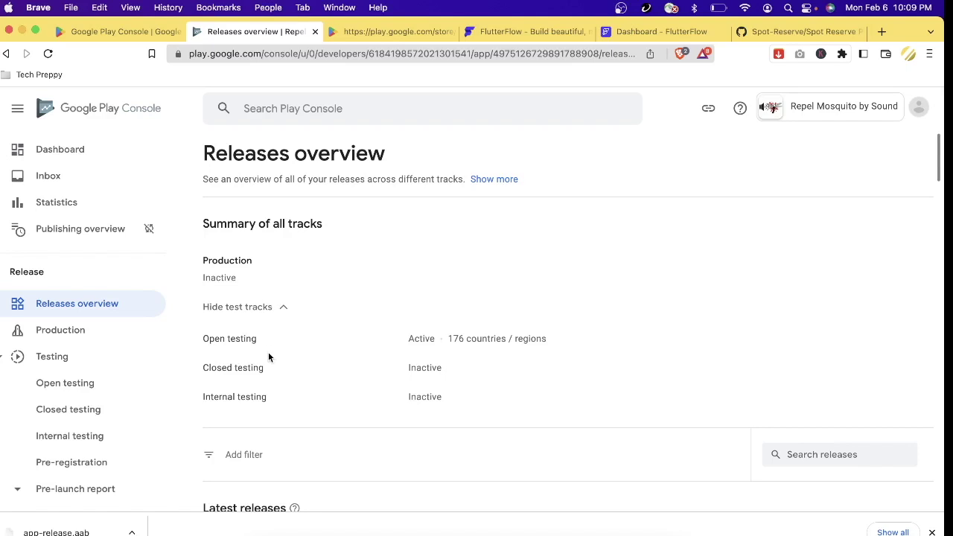
- Open the Open Testing Release details from Latest releases and check its rejected status
scroll(353, 381, "down", 3)
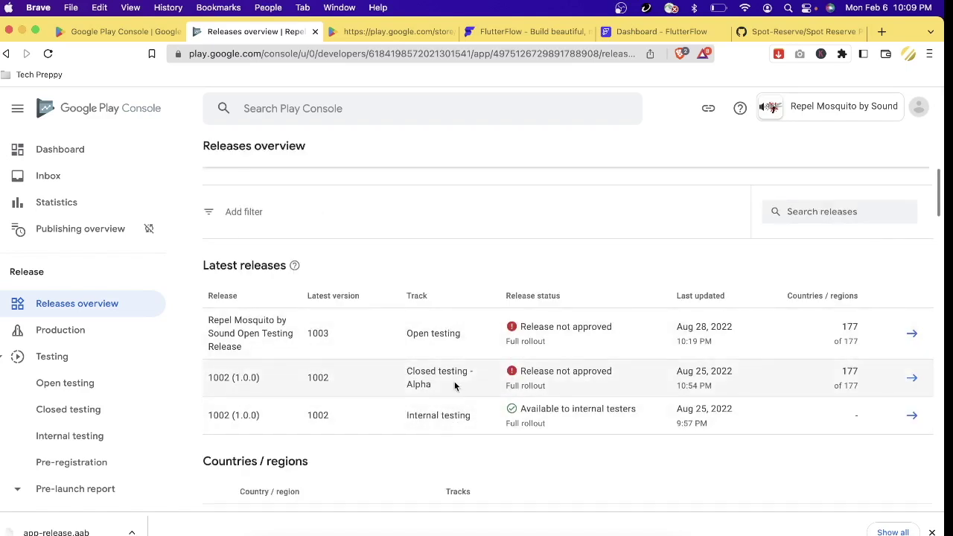
left_click(911, 333)
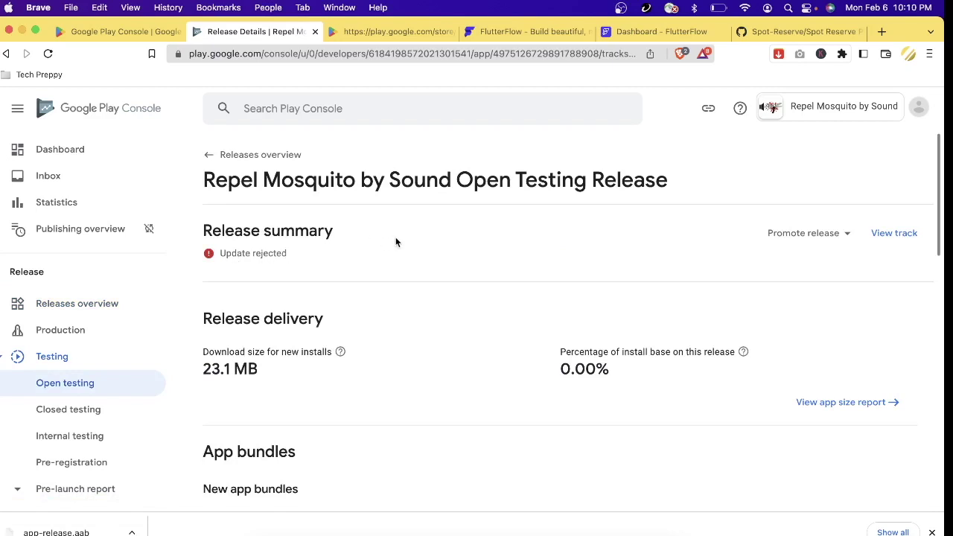
left_click_drag(226, 255, 313, 262)
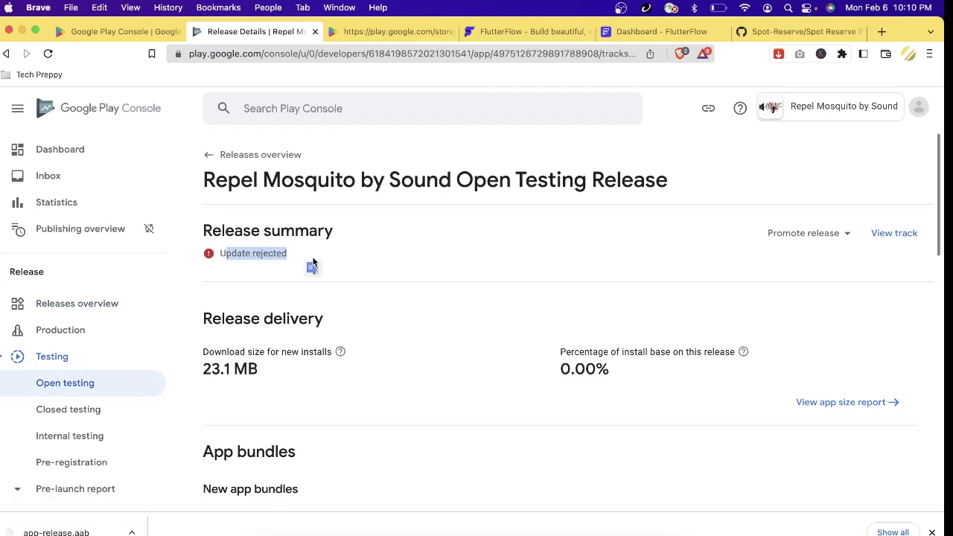
left_click(351, 246)
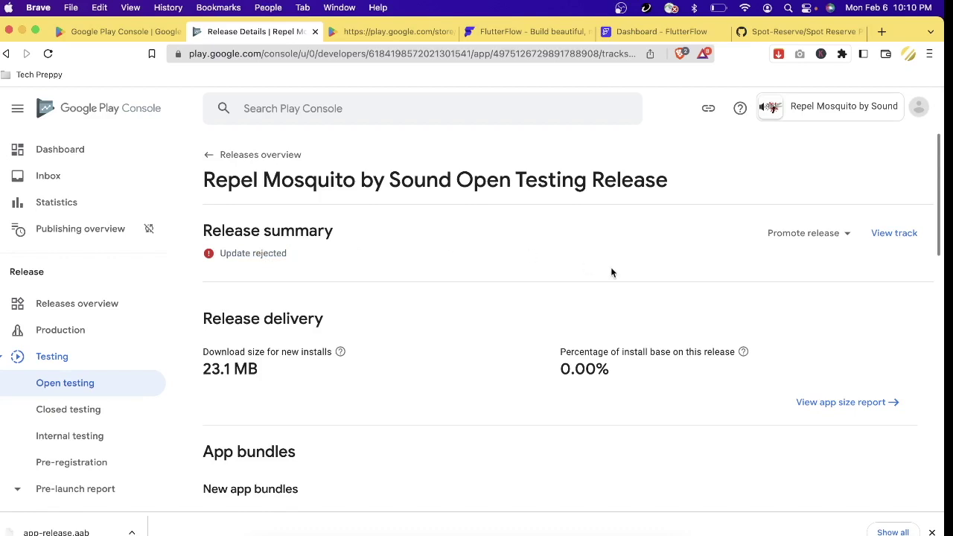
- Promote the open testing release to Production and review bundle 1003 (1.0.1) and release notes
left_click(839, 235)
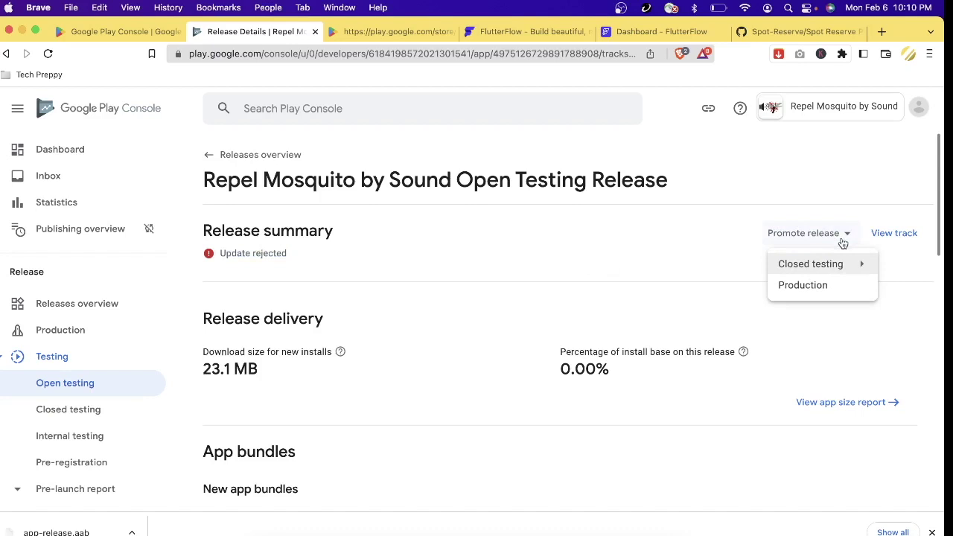
left_click(819, 286)
scroll(432, 298, "down", 5)
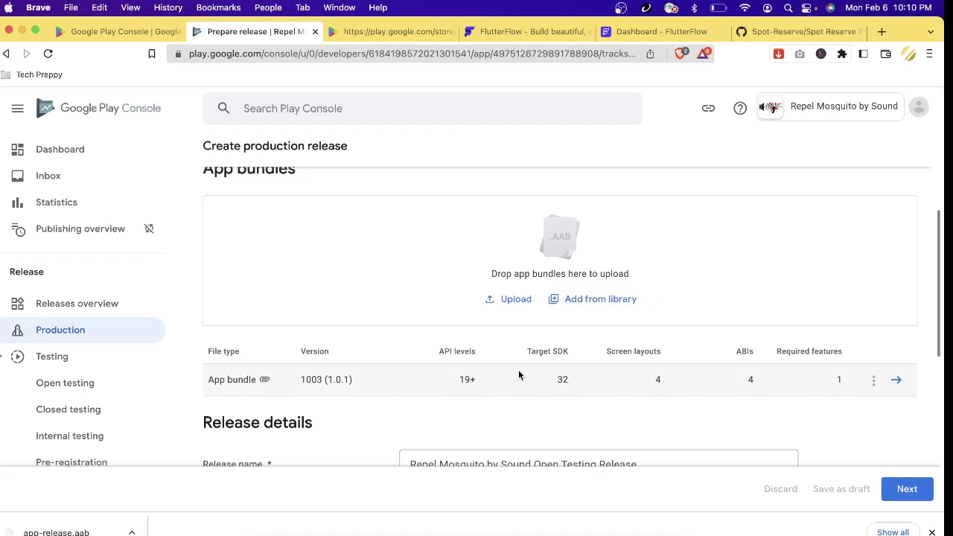
scroll(797, 395, "down", 5)
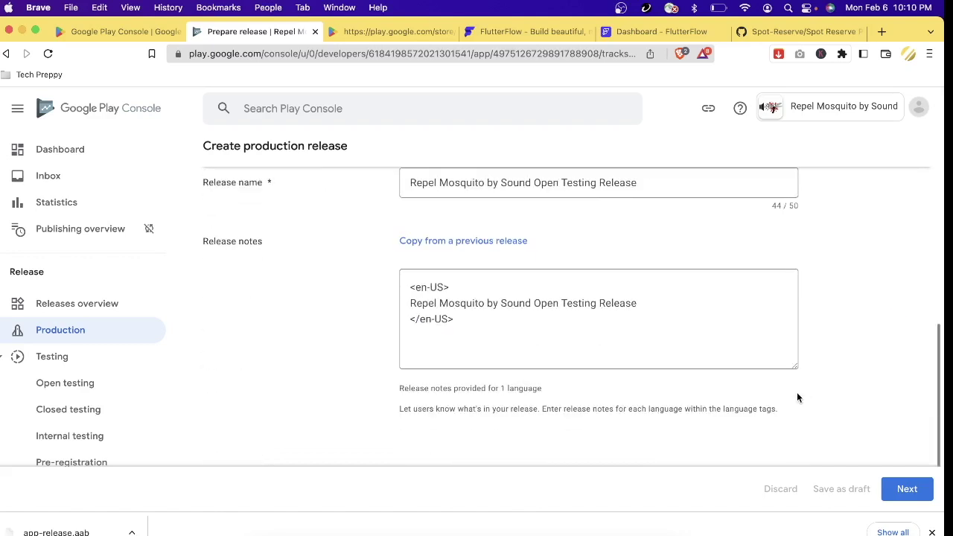